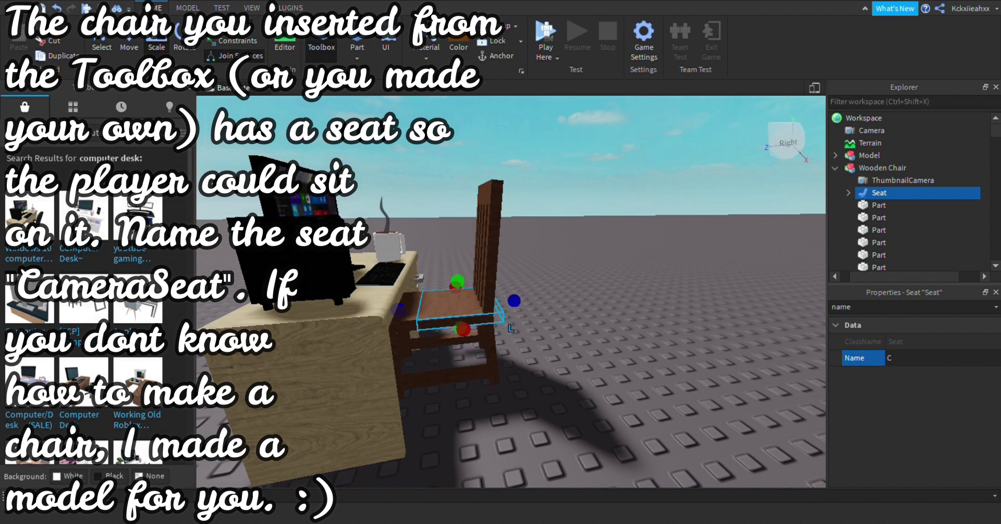
Rename the wooden chair's seat as CameraSeat and collapse the chair model in the hierarchy.
key("Return")
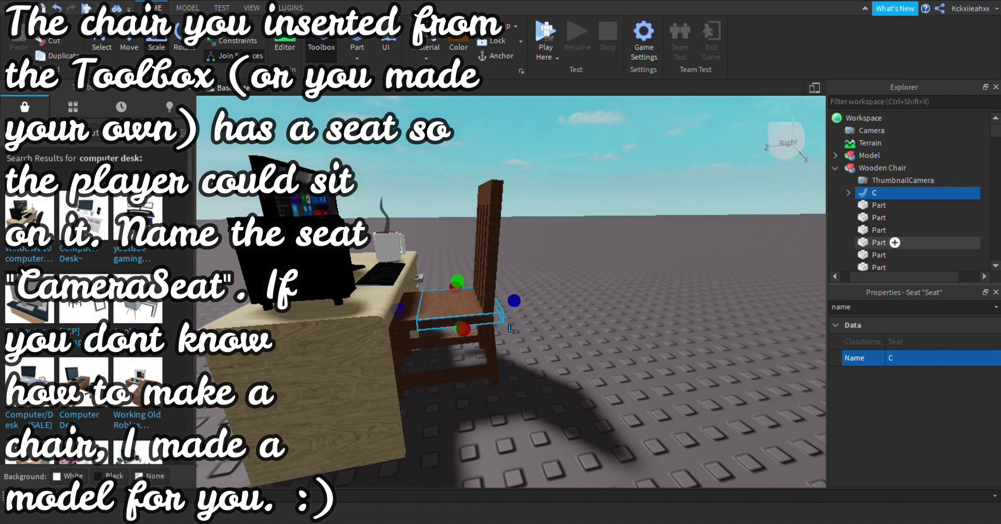
left_click(889, 358)
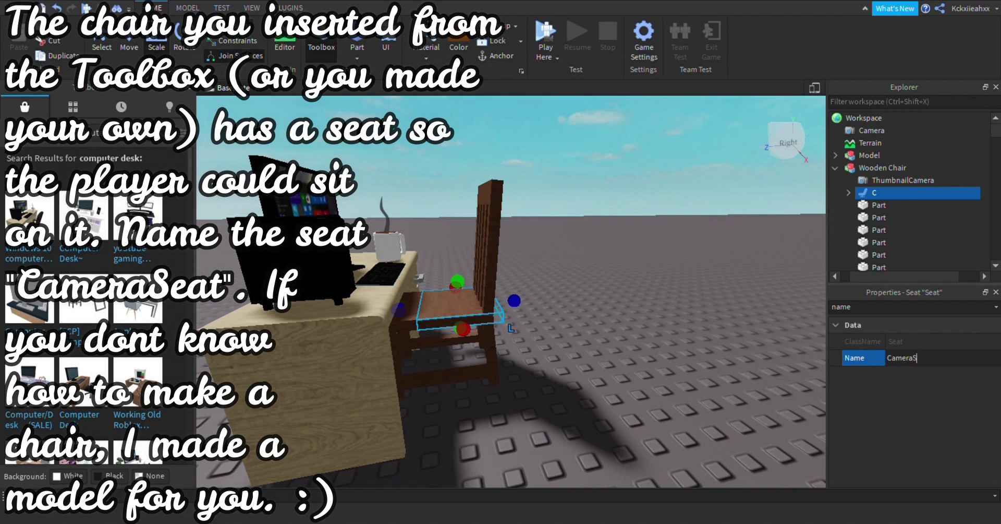
type("CameraSeat")
key("Return")
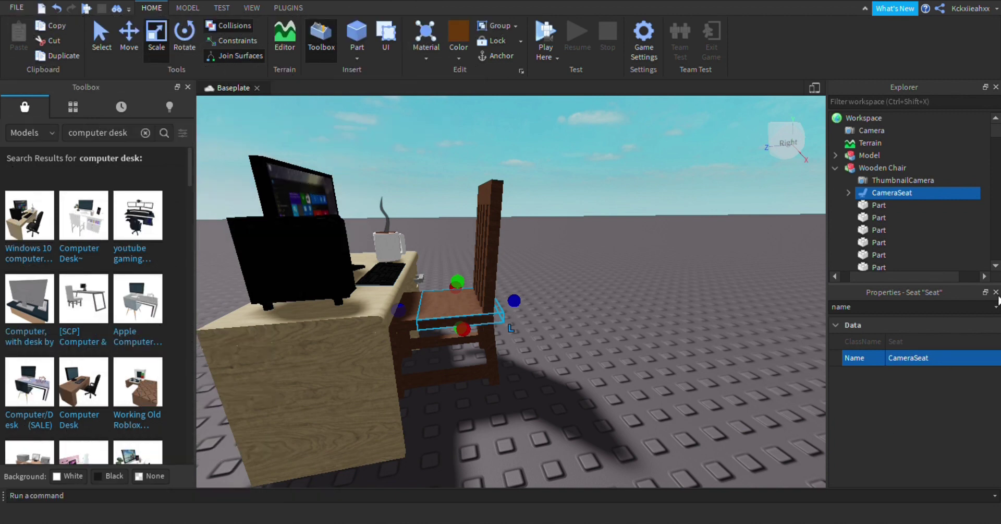
left_click(835, 167)
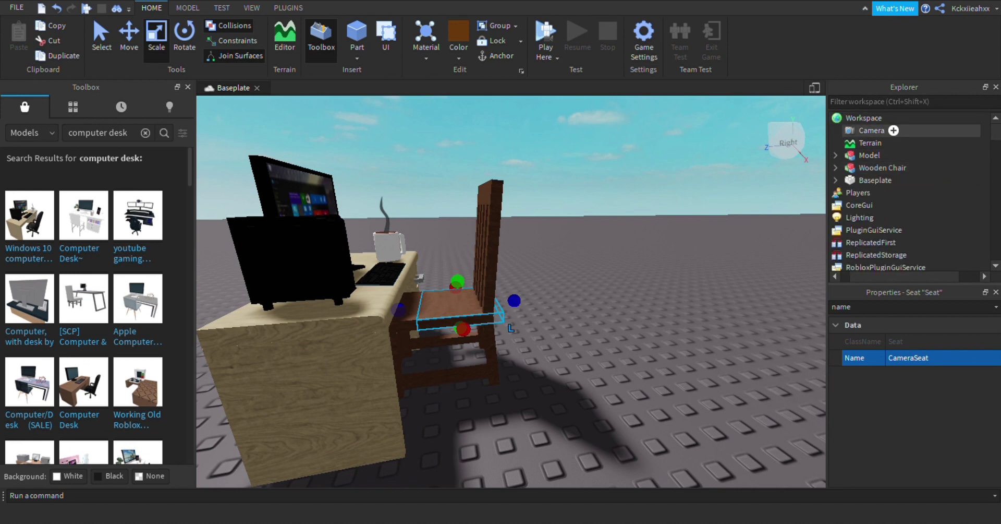
Insert a block part on the open baseplate away from the desk and chair.
right_click_drag(514, 454, 512, 450)
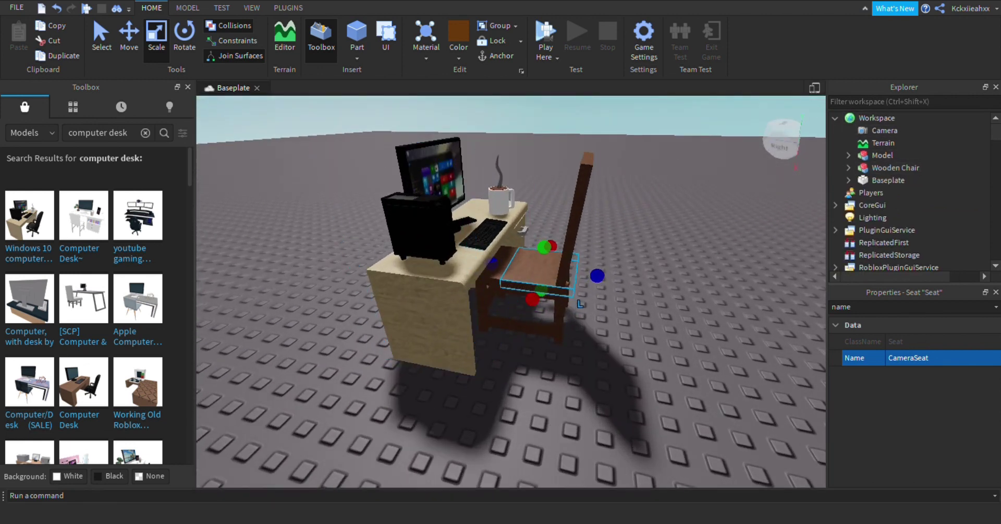
right_click_drag(749, 469, 760, 450)
left_click(760, 321)
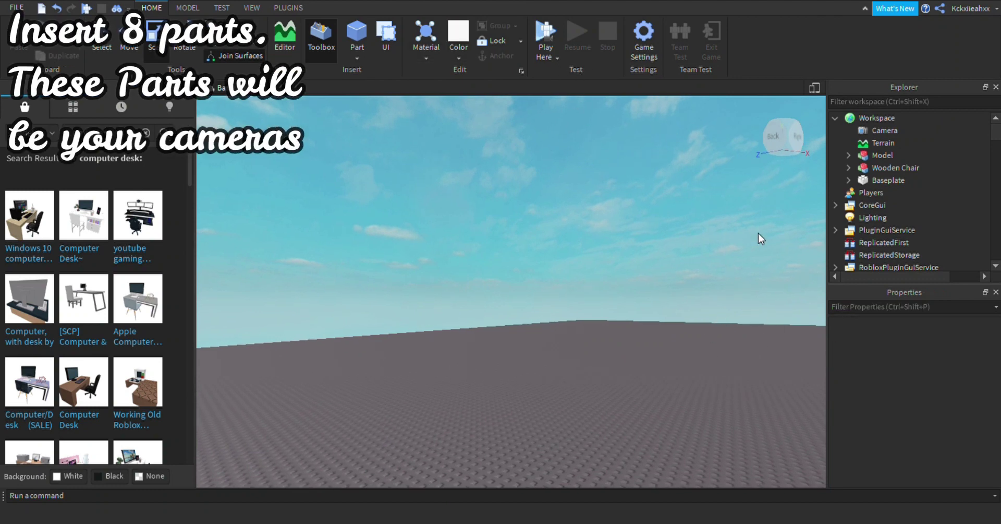
right_click_drag(758, 233, 759, 231)
left_click(357, 36)
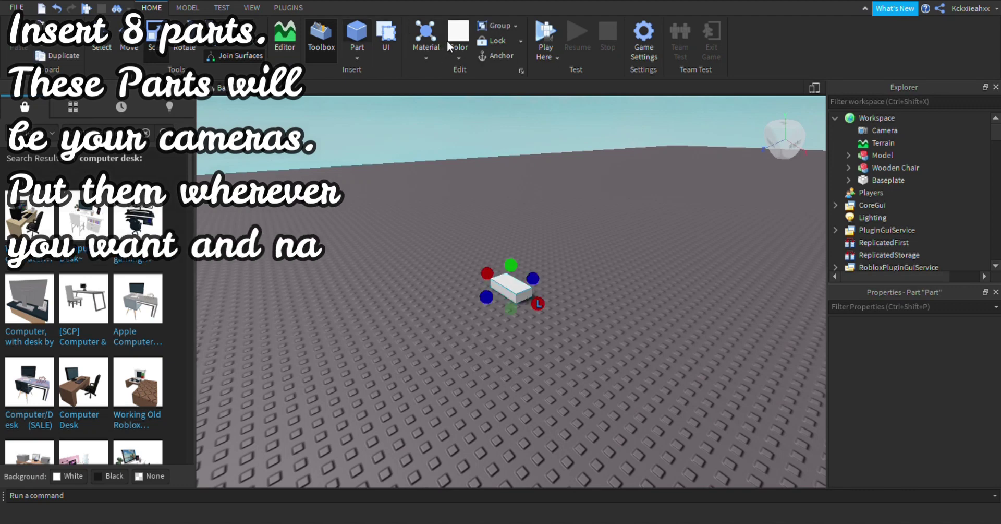
left_click_drag(644, 377, 608, 342)
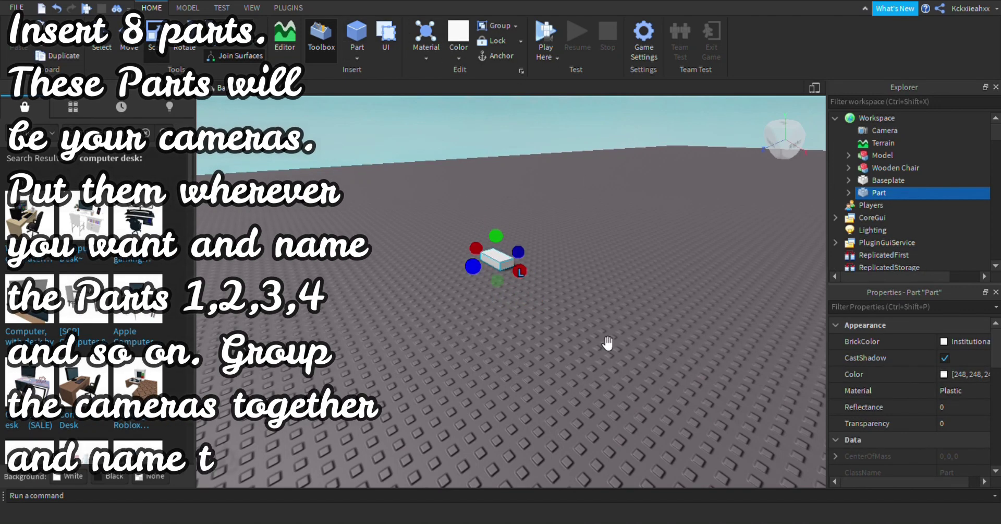
Duplicate the new block part seven times to get a stack of eight parts.
key("ctrl+d")
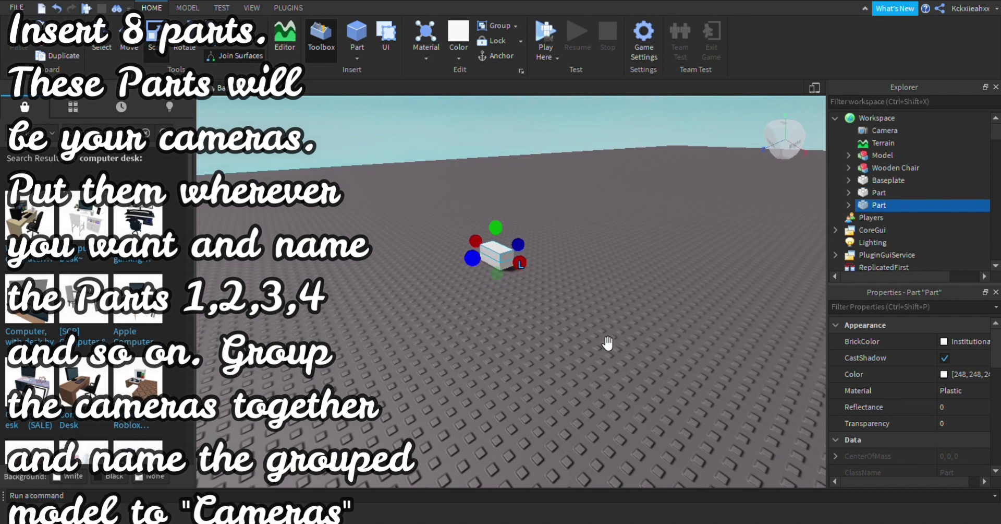
key("ctrl+d")
key("ctrl+d")
key("ctrl+d")
key("ctrl+d")
key("ctrl+d")
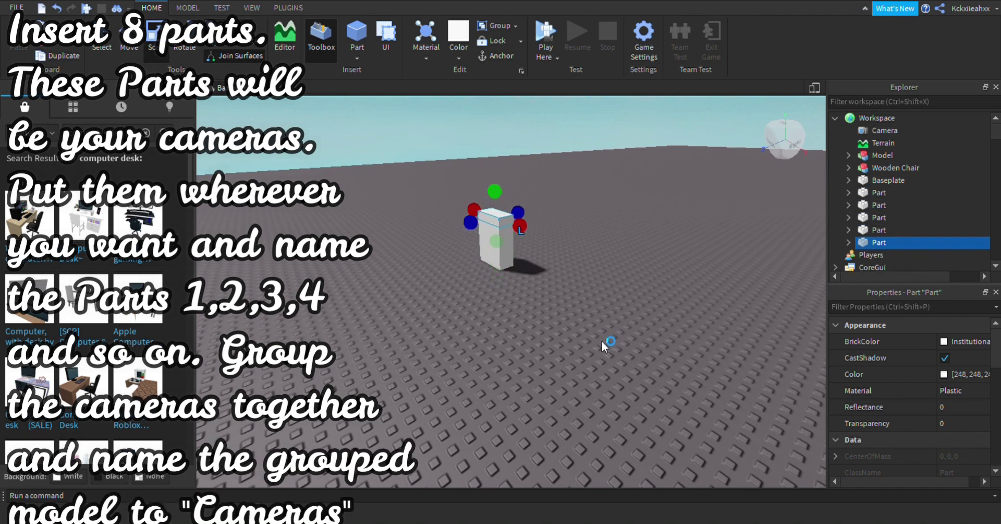
key("ctrl+d")
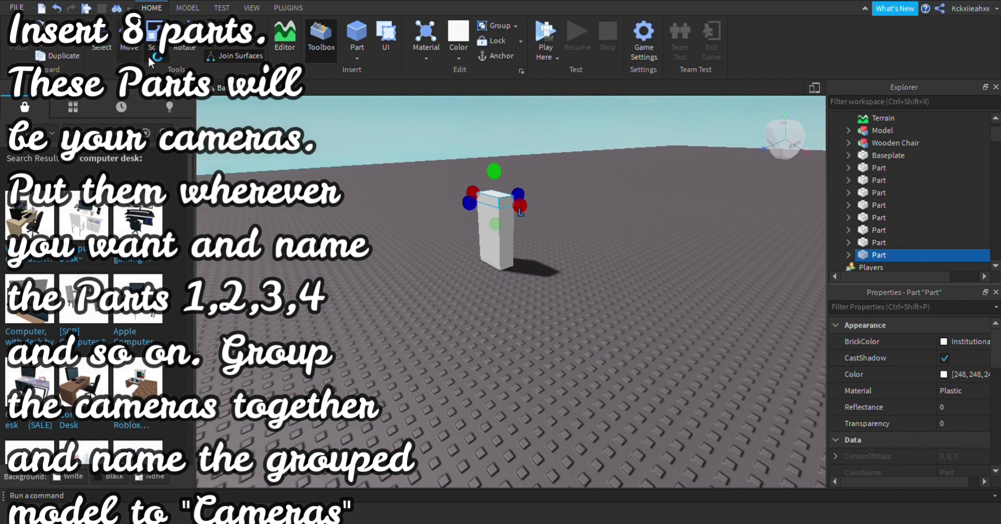
Move the top two parts off the stack to separate spots on opposite sides of it.
key("ctrl+2")
left_click_drag(657, 268, 795, 242)
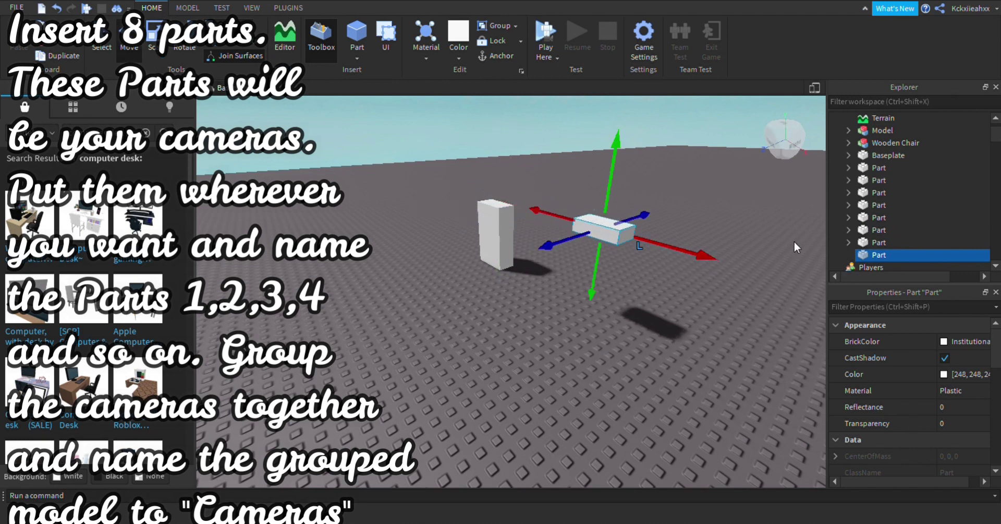
left_click(630, 282)
left_click(628, 269)
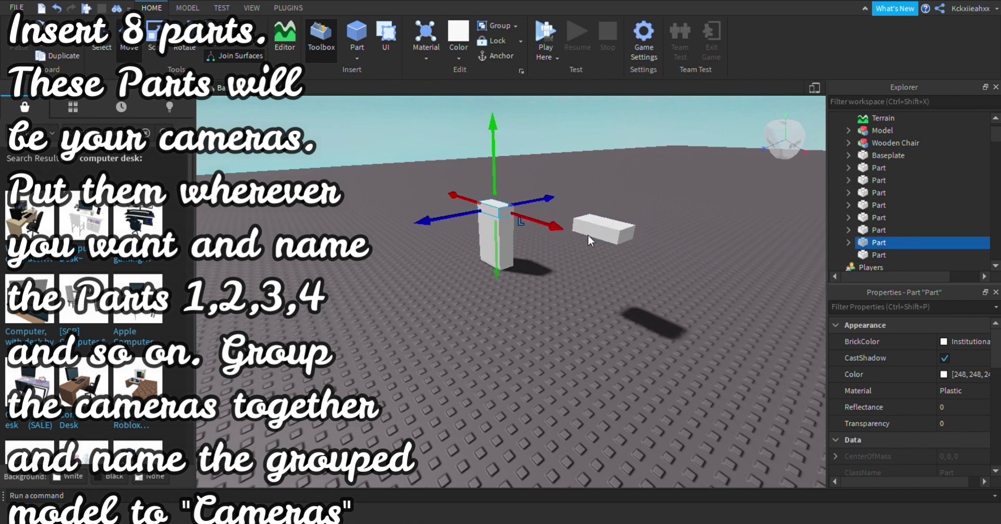
left_click_drag(581, 245, 512, 230)
left_click(630, 283)
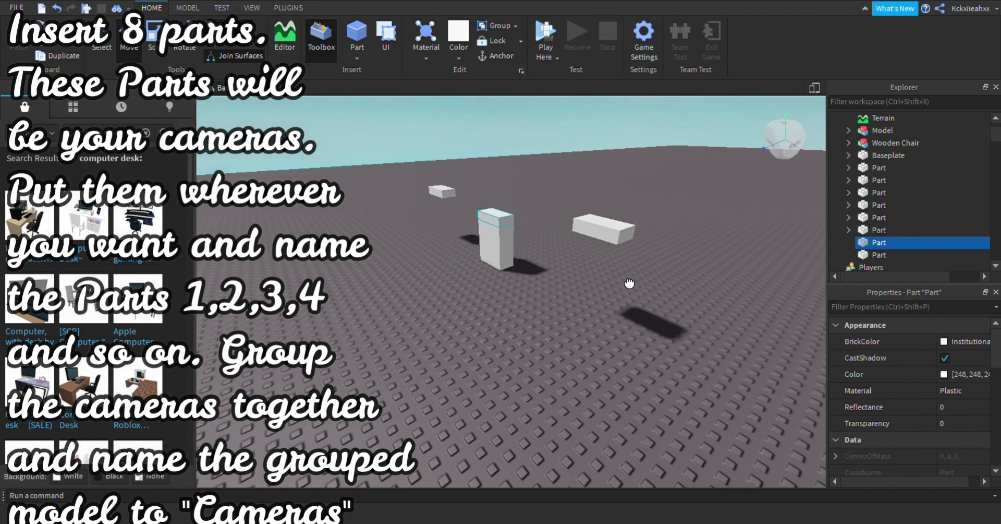
Move more parts off the stack, placing them far apart from each other above the baseplate.
key("d")
left_click_drag(630, 283, 871, 284)
left_click_drag(887, 210, 894, 115)
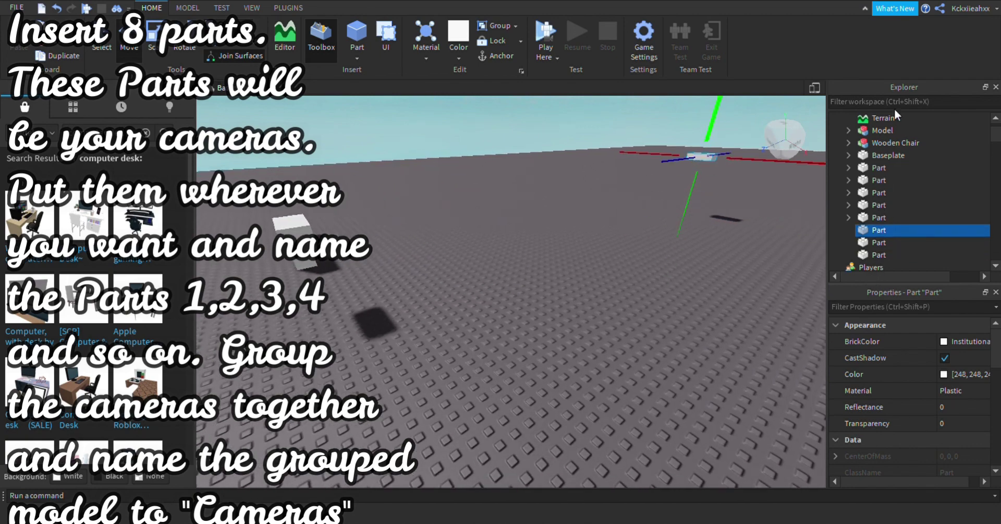
right_click_drag(566, 409, 519, 399)
left_click_drag(566, 309, 468, 340)
right_click_drag(463, 344, 468, 341)
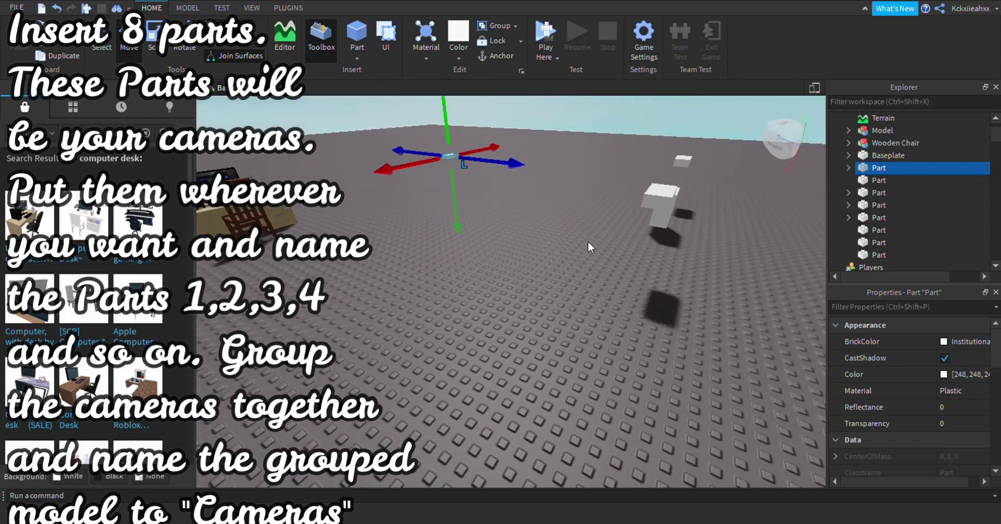
Place one stacked part in the distance and another, tilted, beyond the blocks near the stack.
right_click_drag(587, 241, 588, 240)
left_click_drag(586, 332, 662, 250)
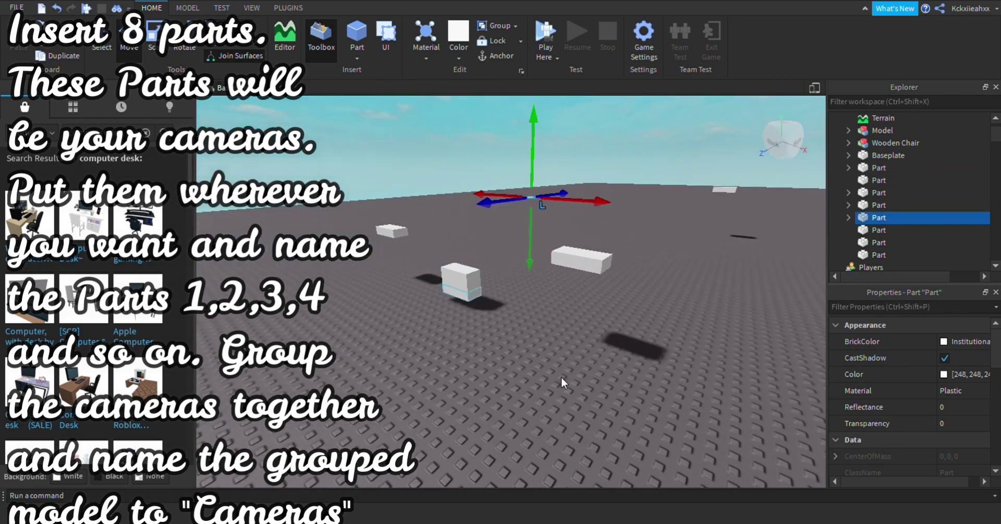
key("Up")
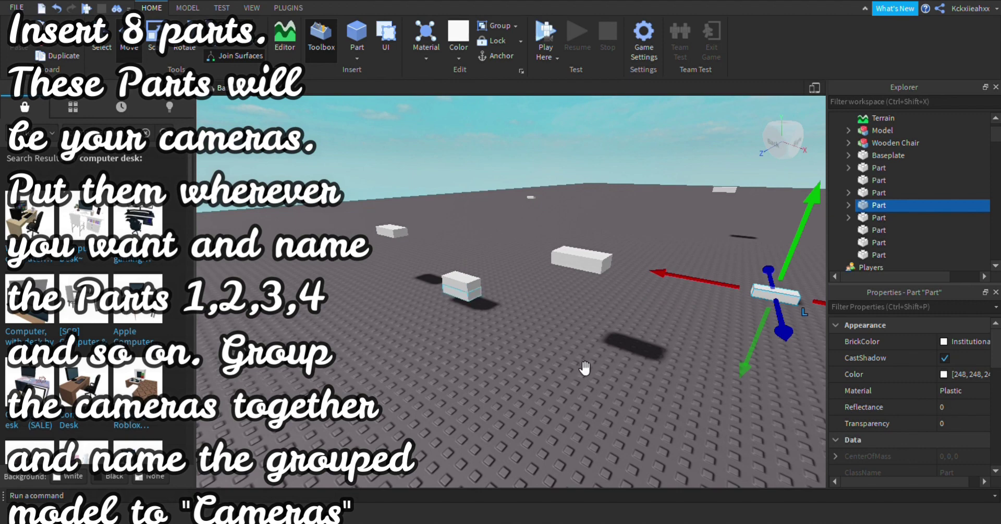
left_click_drag(585, 367, 593, 376)
right_click_drag(590, 373, 593, 376)
left_click_drag(593, 376, 930, 276)
right_click_drag(749, 342, 749, 342)
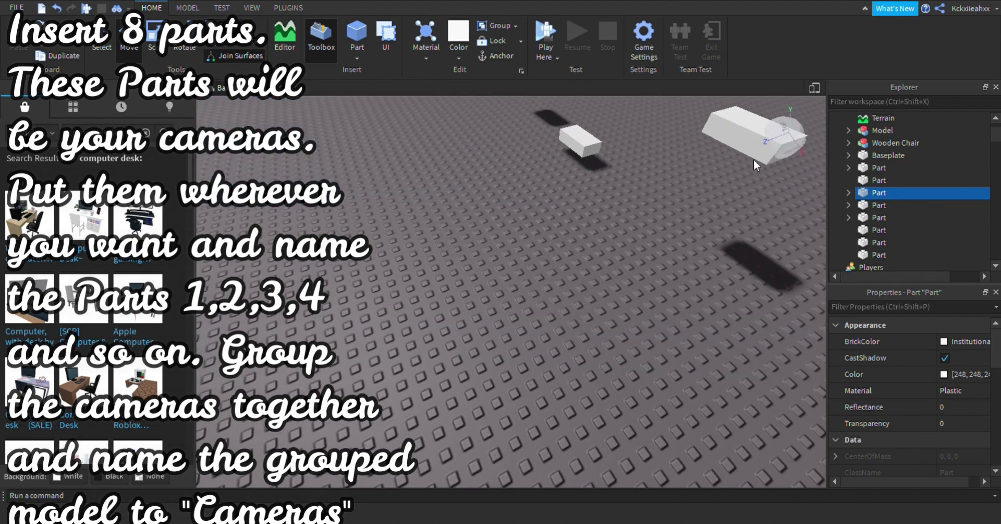
Spread out the remaining stacked parts so that all eight blocks stand separately on the baseplate.
left_click_drag(734, 181, 753, 244)
right_click_drag(753, 244, 753, 245)
left_click_drag(753, 244, 756, 245)
right_click_drag(753, 245, 756, 240)
left_click_drag(756, 246, 898, 167)
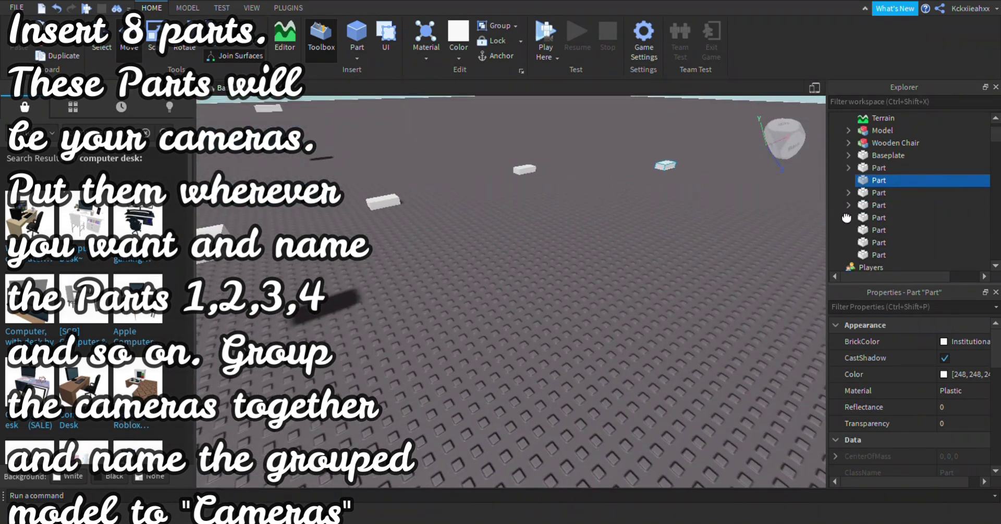
Group all eight block parts into one model and name it Cameras.
left_click(880, 168)
right_click_drag(878, 331, 990, 283)
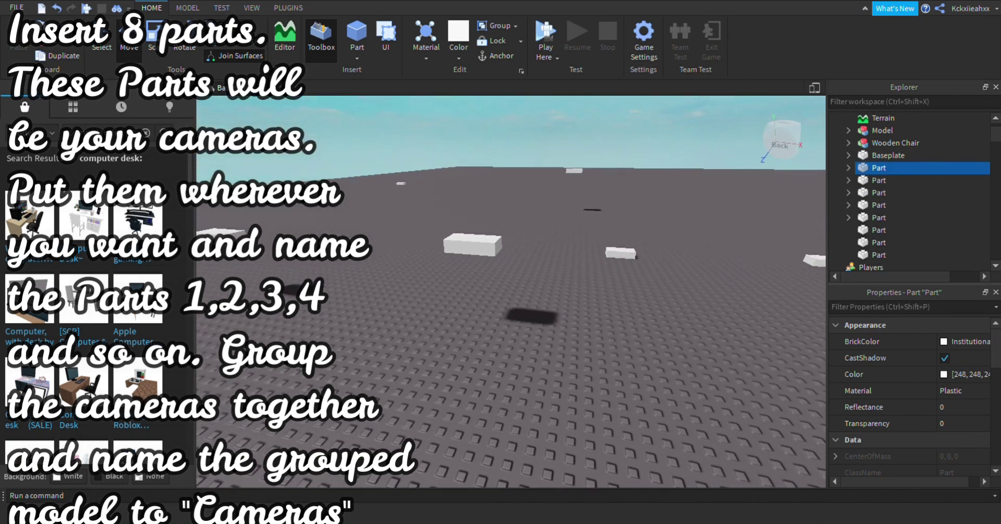
left_click(895, 254, "shift")
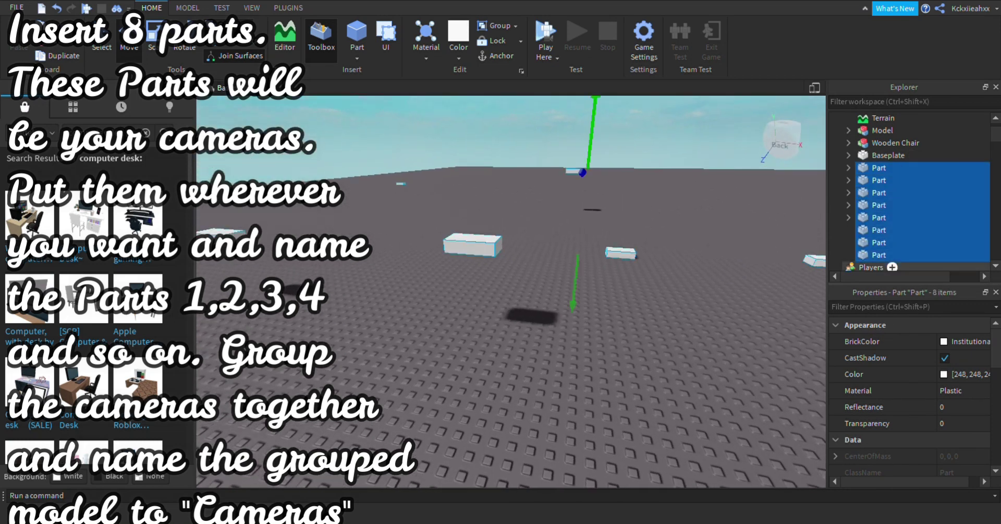
key("f")
key("ctrl+g")
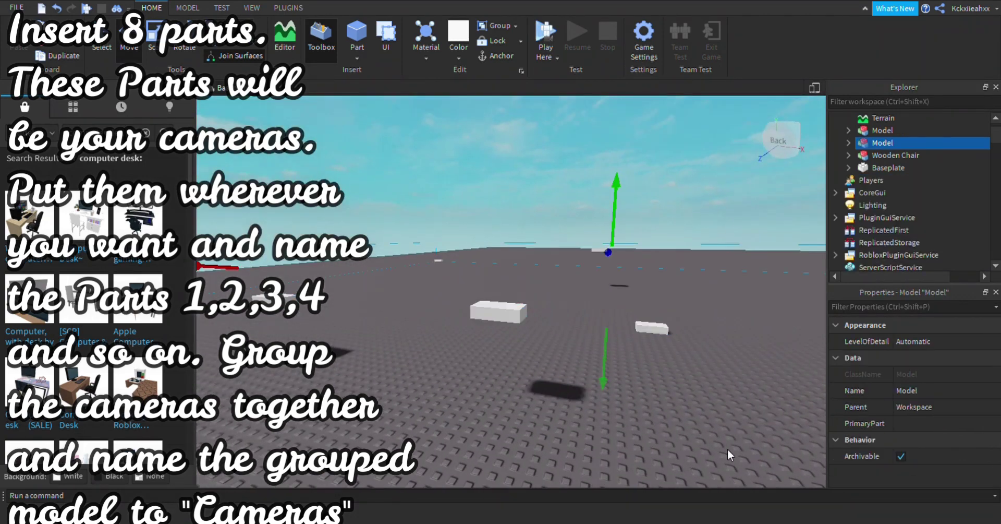
left_click(915, 390)
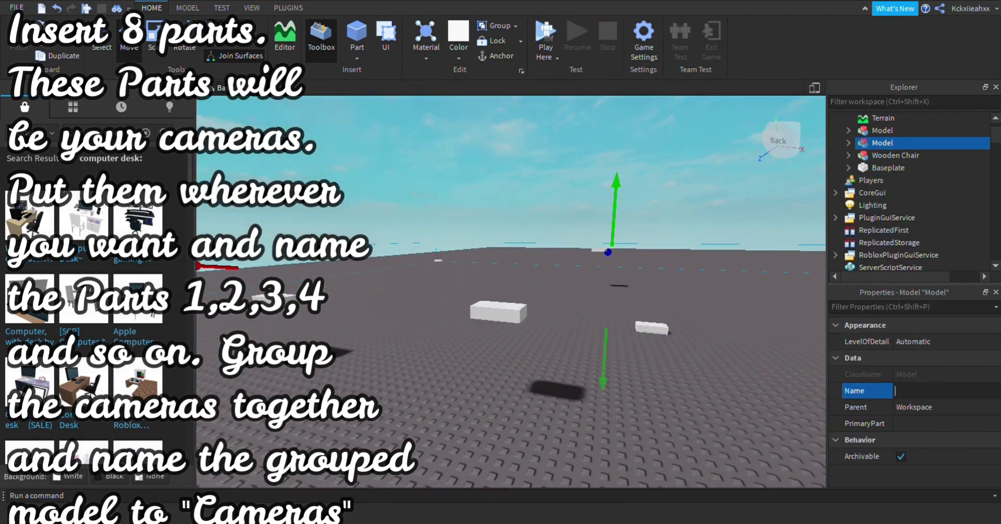
type("Cameras")
key("Return")
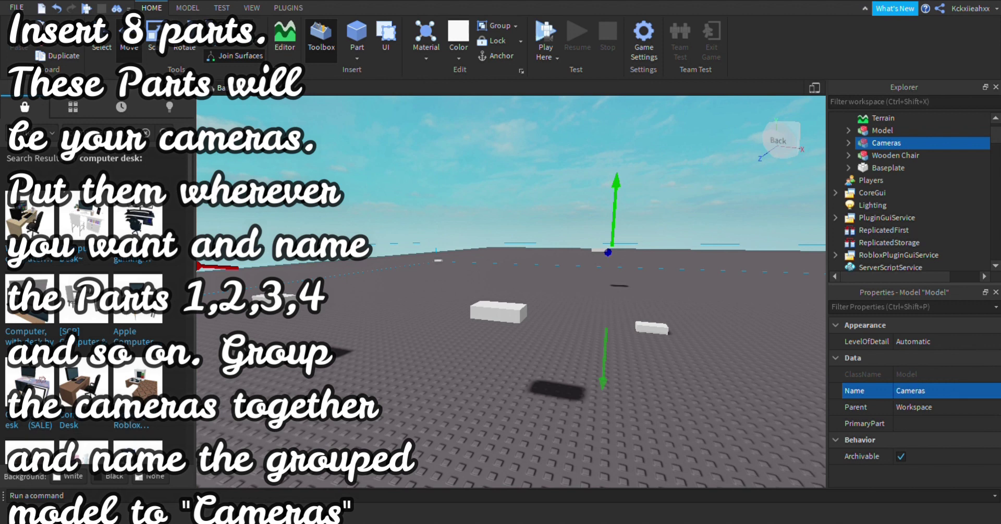
Expand the Cameras model and rename its first part as 1, filtering the properties by name.
key("Right")
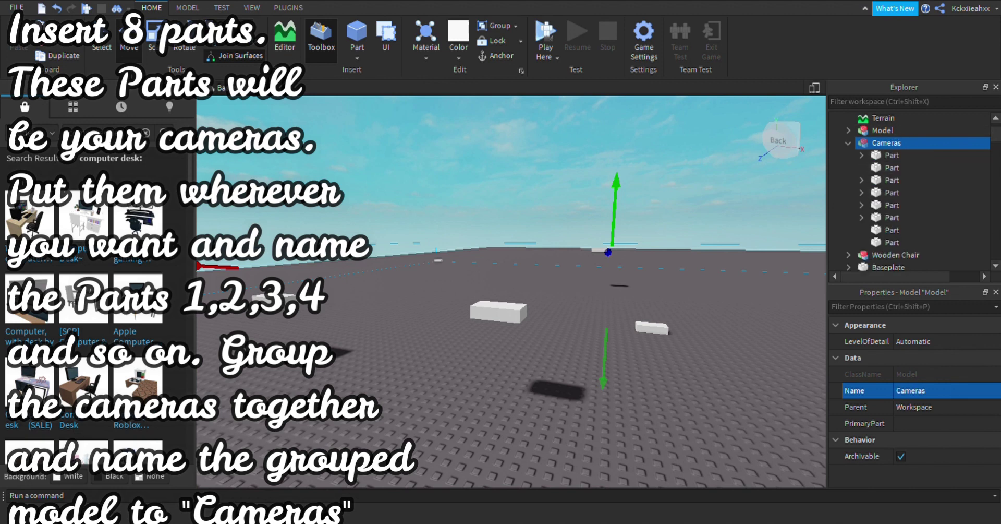
key("Down")
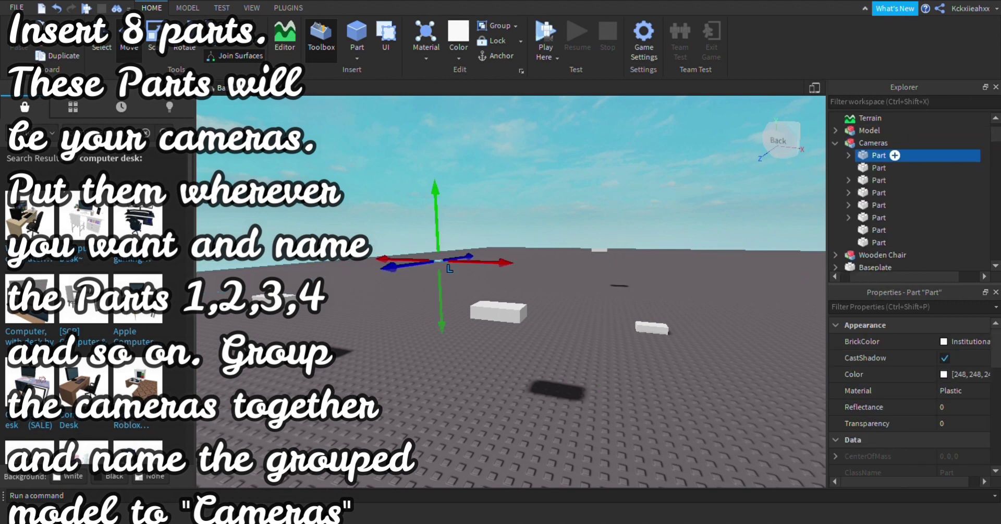
type("name")
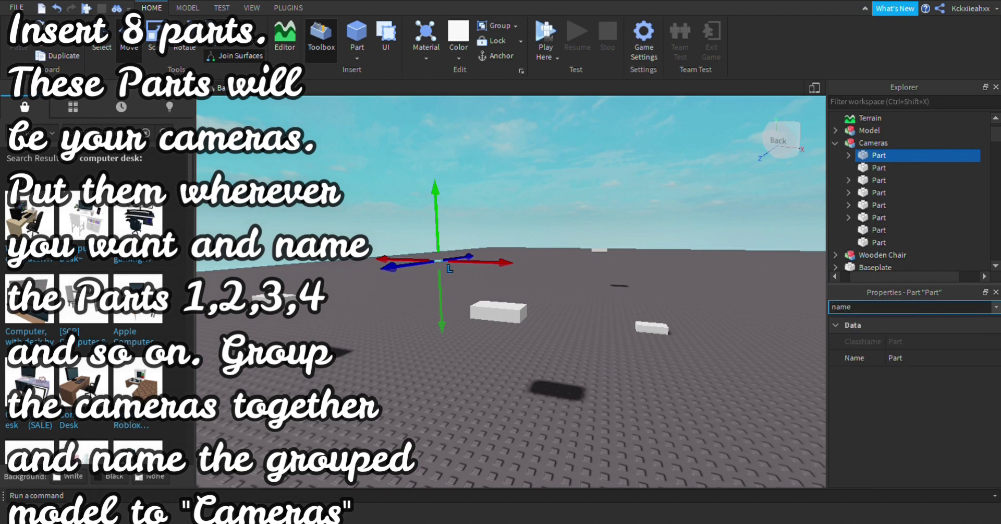
left_click(895, 358)
key("BackSpace")
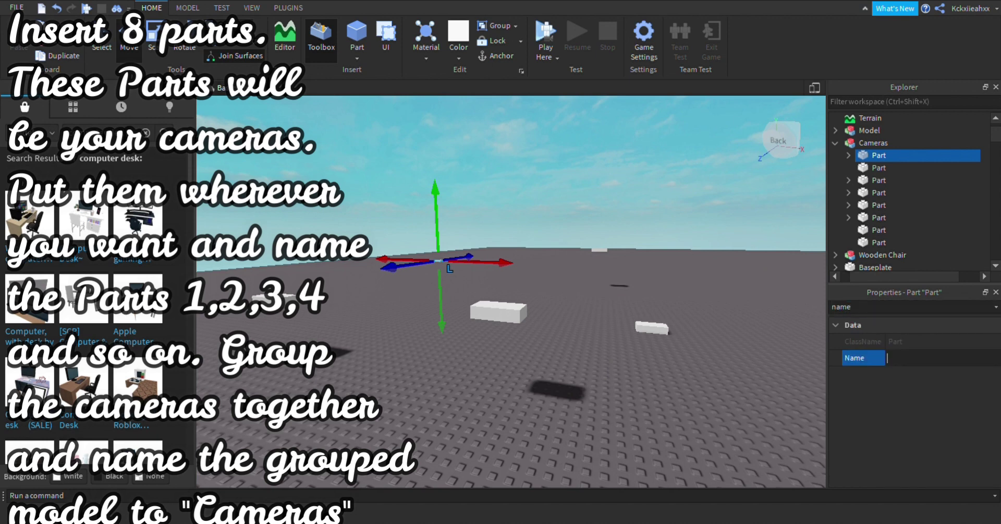
type("1")
key("Return")
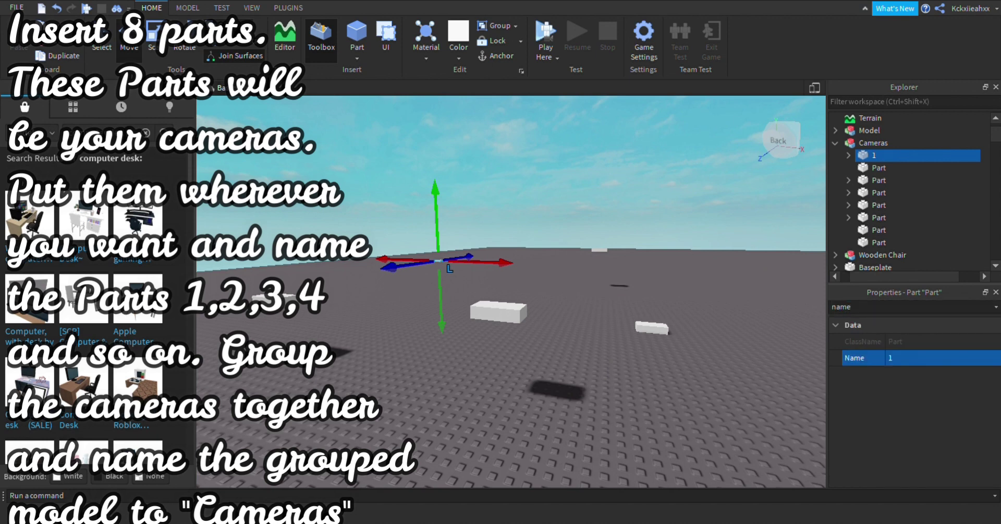
Rename the second part in the Cameras model as 2.
left_click(879, 167)
left_click(918, 357)
type("2")
key("Return")
Rename the third part in the Cameras model as 3.
left_click(879, 180)
left_click(907, 307)
type("name")
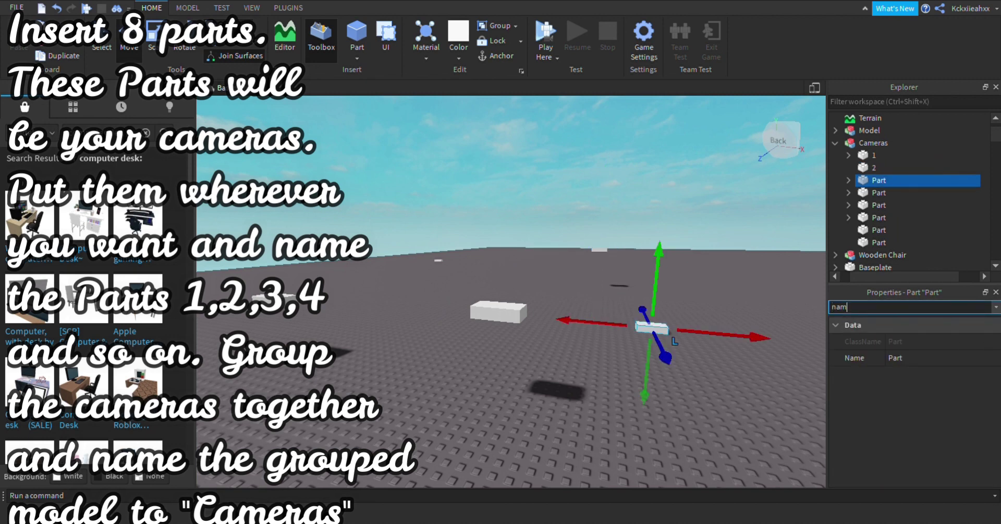
left_click(918, 358)
key("BackSpace")
type("3")
key("Return")
Rename the fourth part in the Cameras model as 4.
left_click(880, 192)
left_click(907, 306)
type("na")
left_click(918, 358)
type("4")
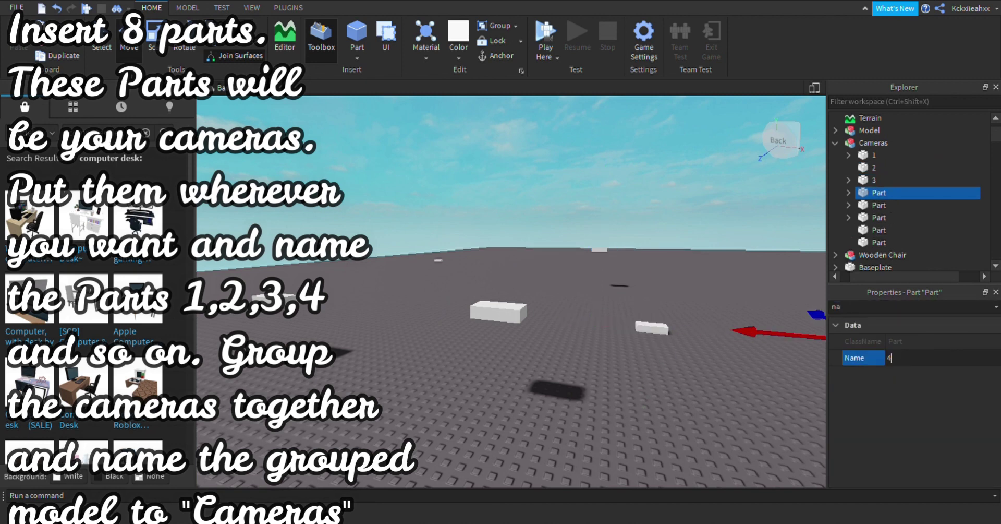
key("Return")
Rename the fifth part in the Cameras model as 5.
left_click(880, 205)
left_click(908, 307)
type("na")
left_click(918, 358)
type("5")
Rename the sixth part in the Cameras model as 6.
left_click(879, 218)
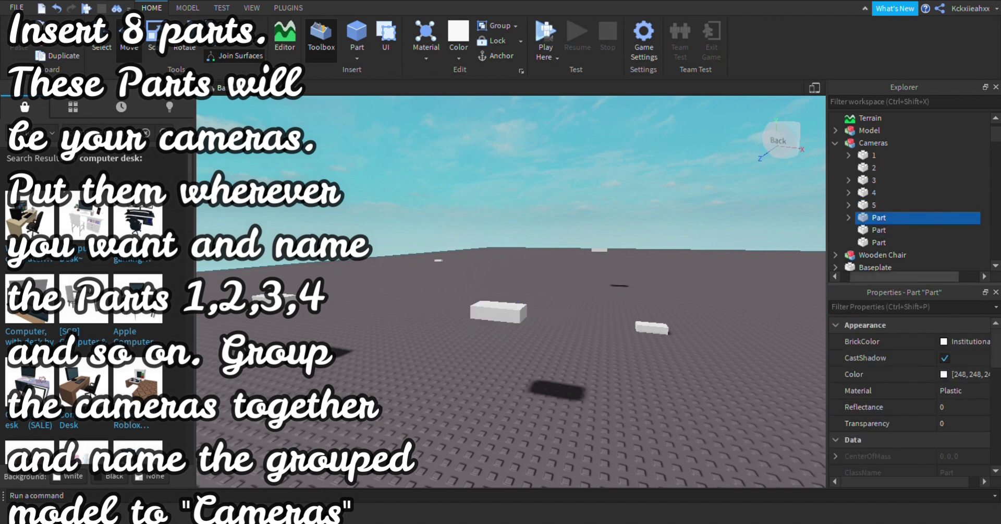
left_click(908, 306)
type("na")
left_click(918, 358)
type("6")
key("Return")
Rename the seventh part in the Cameras model as 7.
left_click(880, 230)
left_click(907, 307)
type("na")
left_click(918, 358)
type("7")
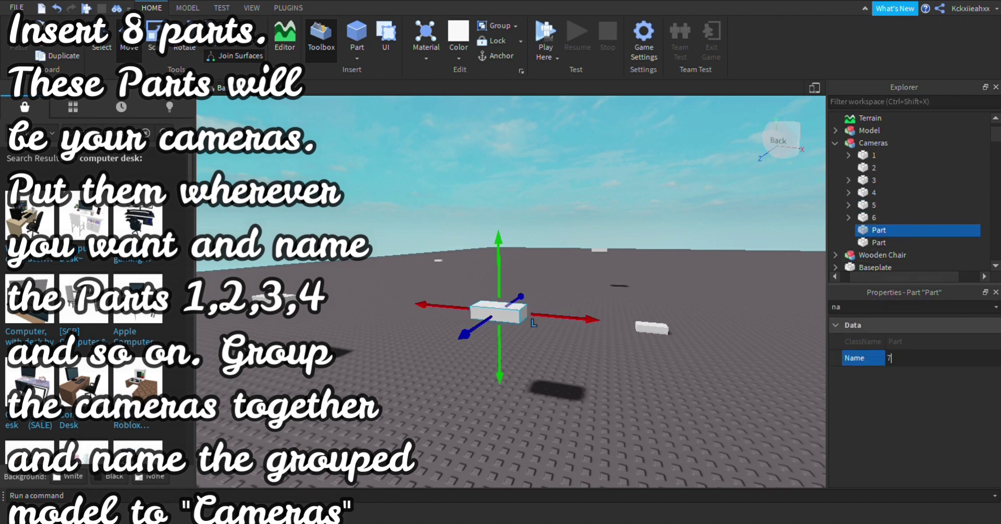
Rename the last part in the Cameras model as 8.
left_click(879, 242)
left_click(908, 306)
type("na8")
key("Return")
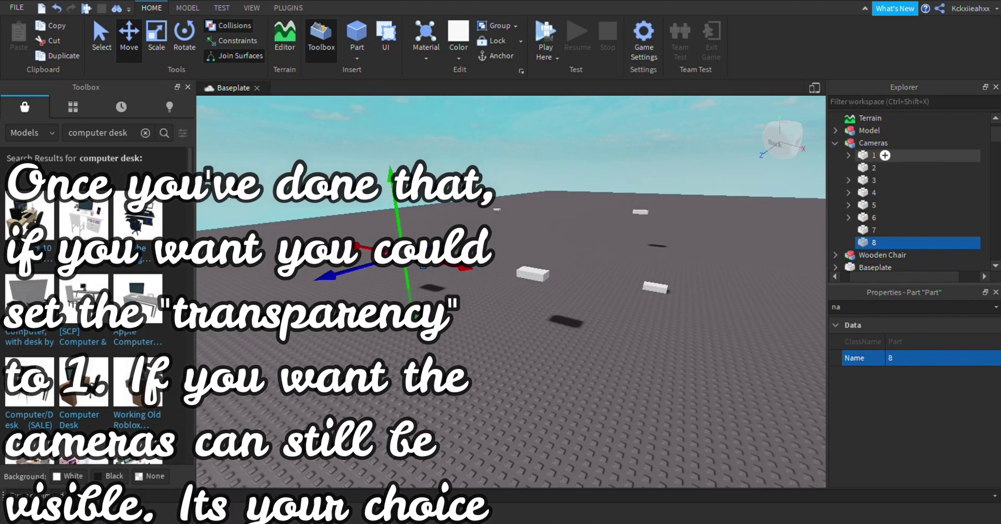
Set the transparency of all eight numbered parts in the Cameras model to 1.
left_click(874, 155)
left_click(874, 242, "shift")
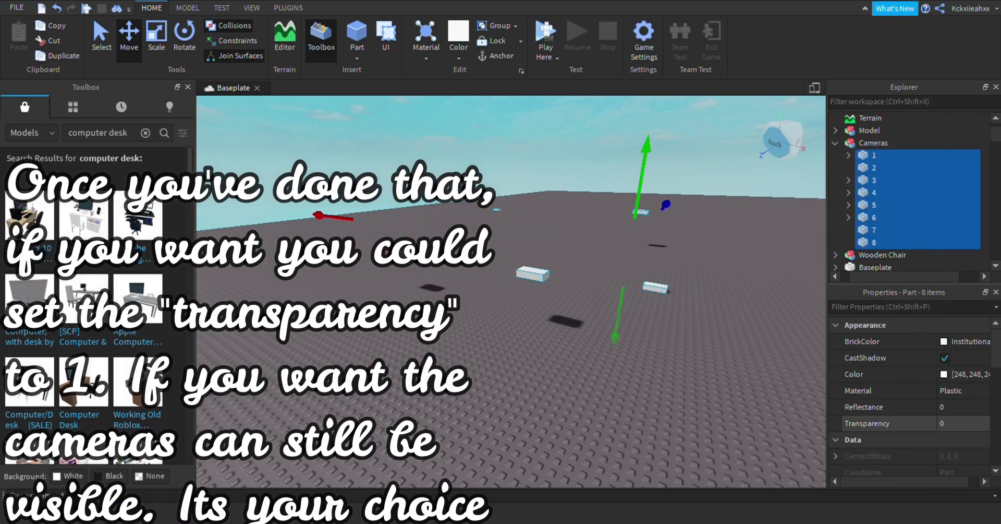
left_click(955, 423)
key("BackSpace")
type("1")
key("Return")
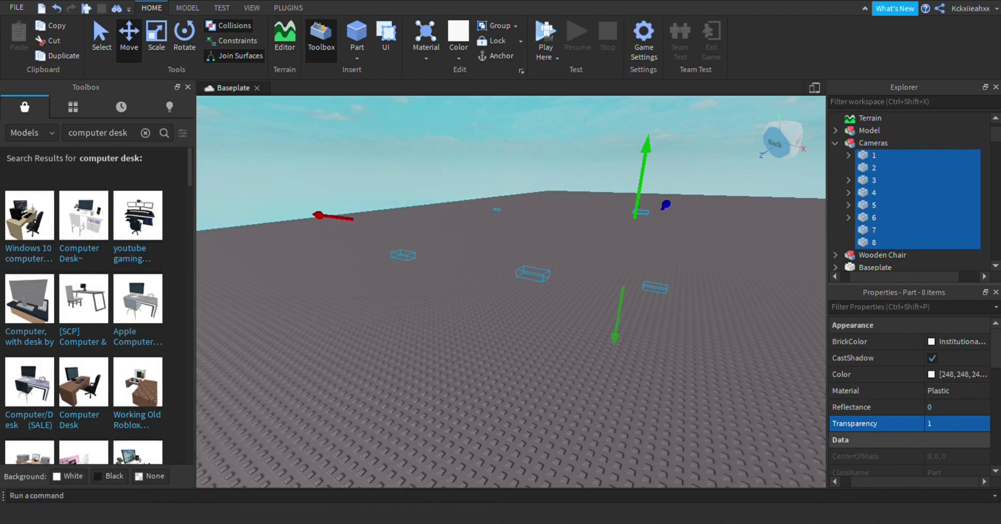
left_click(469, 170)
right_click_drag(532, 297, 597, 284)
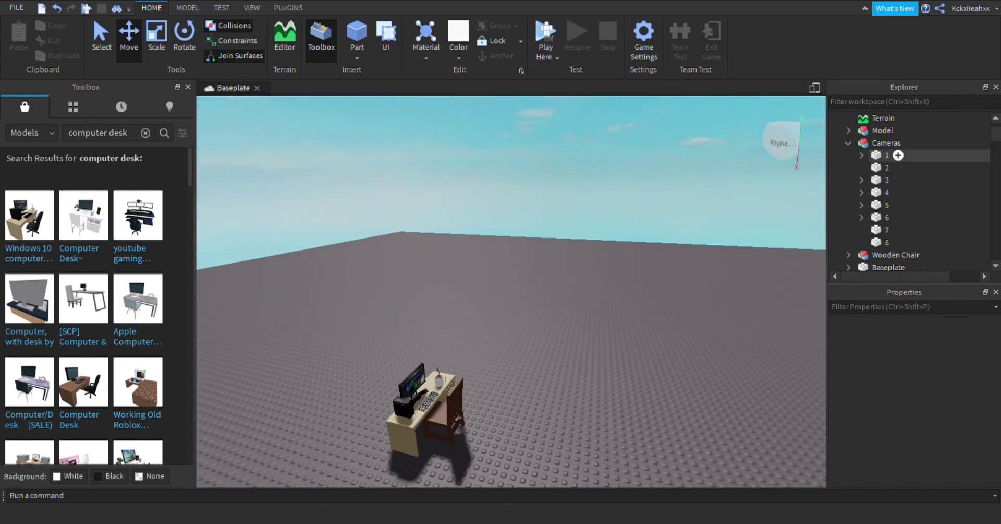
Insert a ScreenGui into StarterGui.
scroll(907, 177, "down", 10)
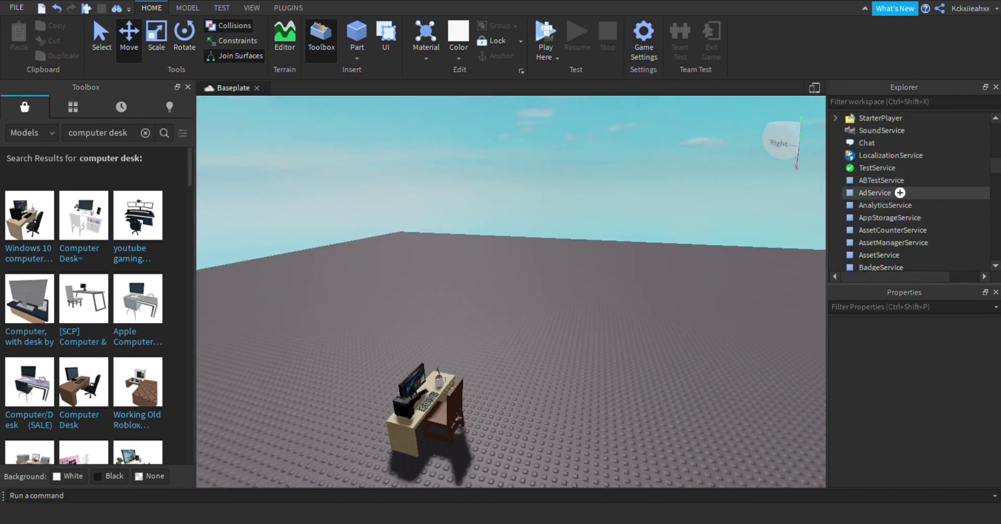
scroll(887, 192, "up", 2)
left_click(876, 143)
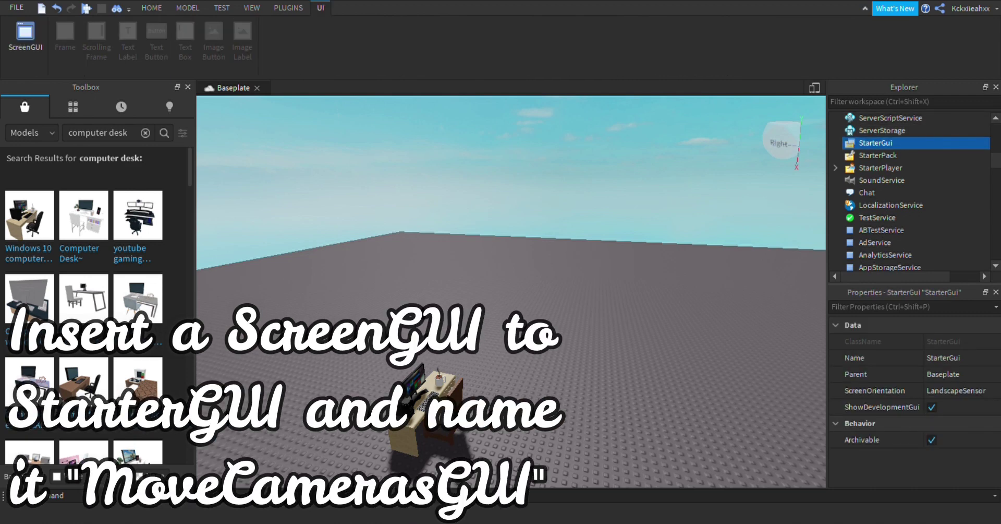
left_click(889, 155)
key("Up")
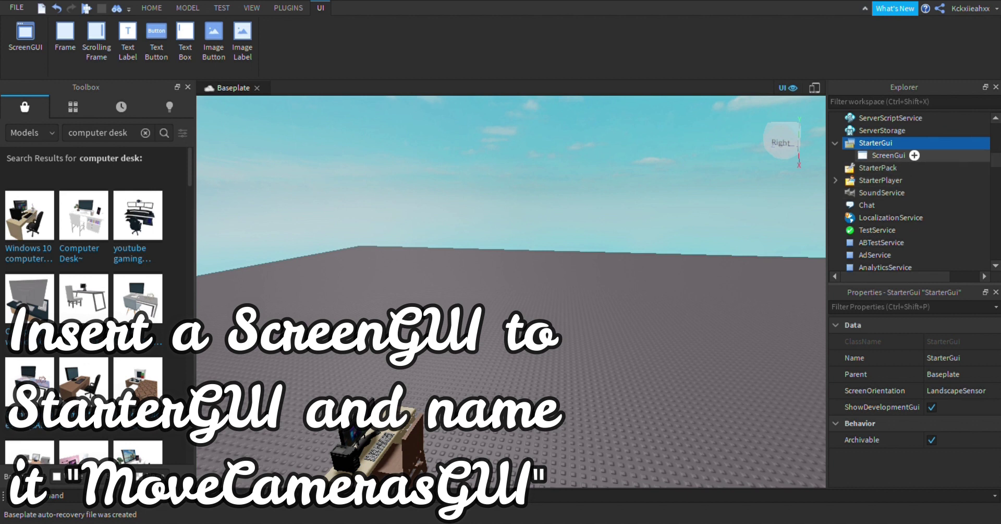
Rename the ScreenGui in StarterGui as MoveCamerasGUI.
left_click(881, 155)
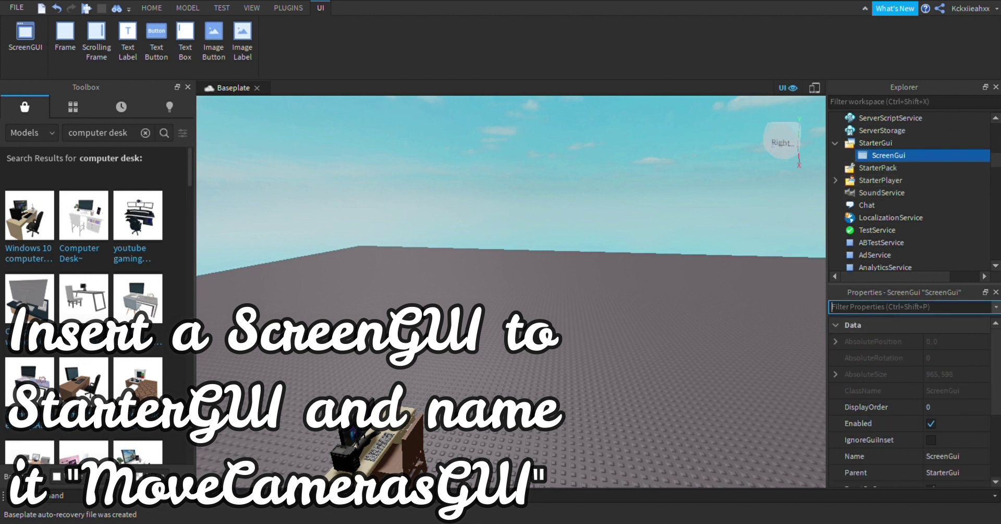
type("na")
left_click(905, 374)
key("BackSpace")
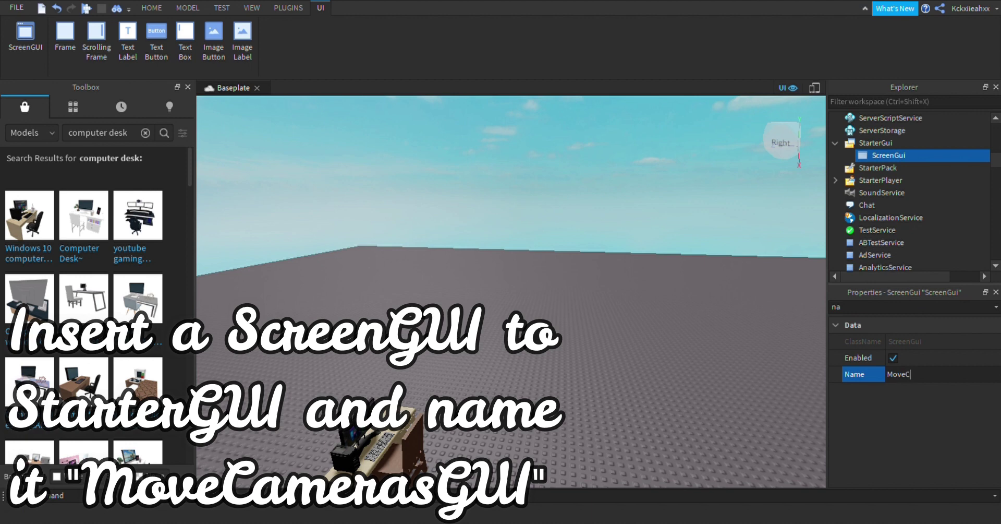
type("MoveCamerasG")
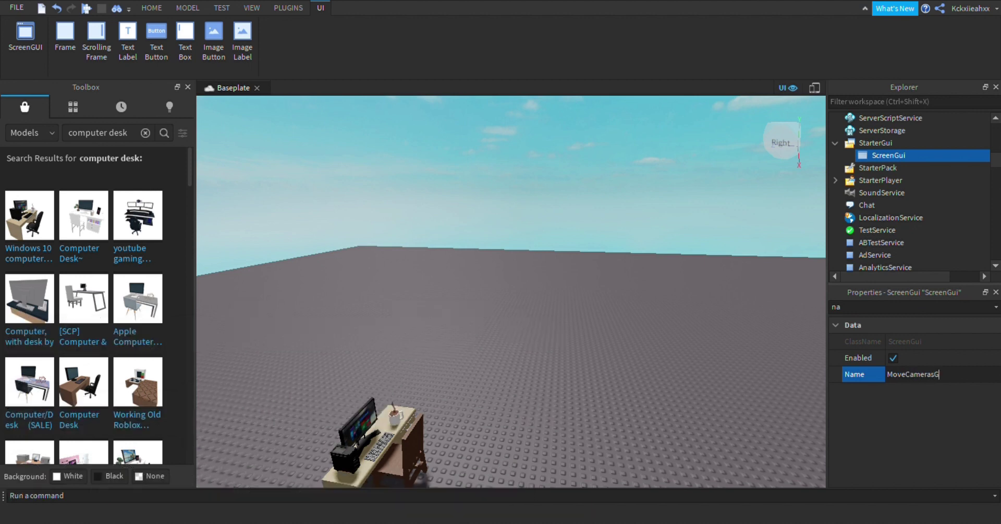
type("UI")
key("Return")
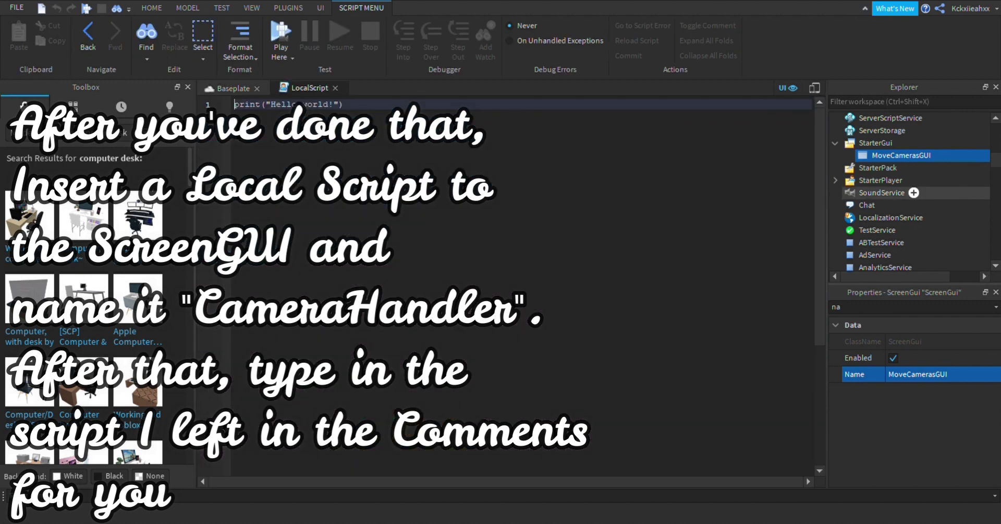
Rename the LocalScript inside MoveCamerasGUI as CameraHandler.
left_click(981, 374)
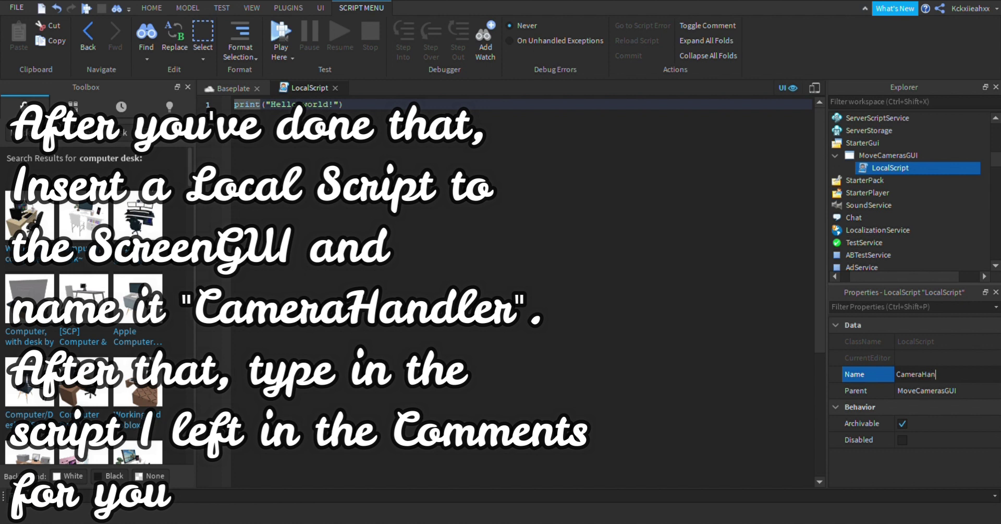
type("CameraHandler")
key("Return")
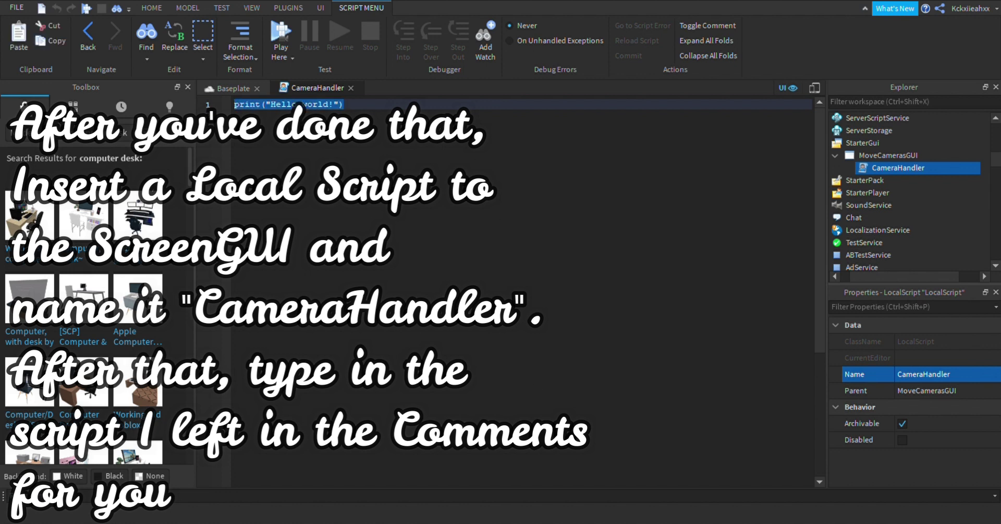
Replace the default code in CameraHandler with the copied camera-switching script and look through it.
key("BackSpace")
key("ctrl+v")
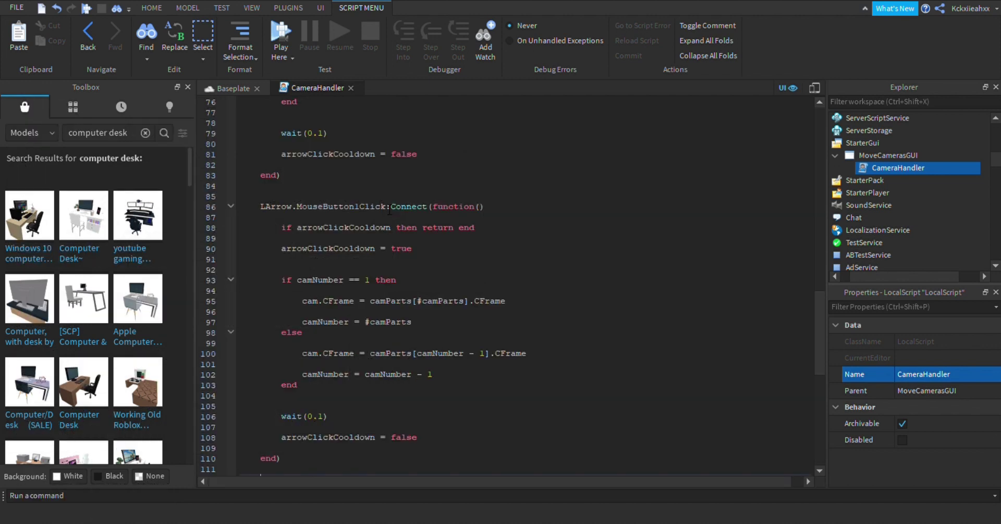
scroll(422, 292, "up", 20)
scroll(336, 171, "down", 4)
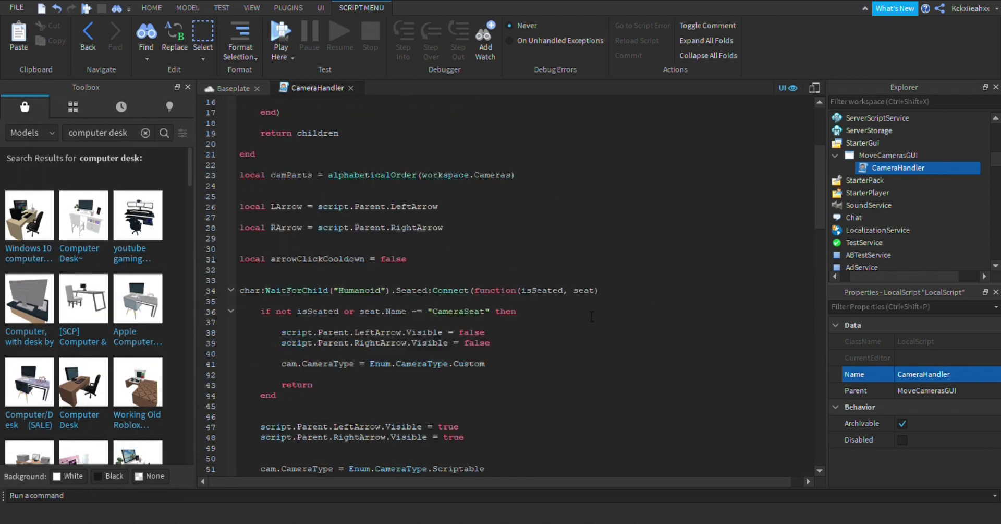
Insert a TextButton into MoveCamerasGUI and duplicate it.
left_click(233, 88)
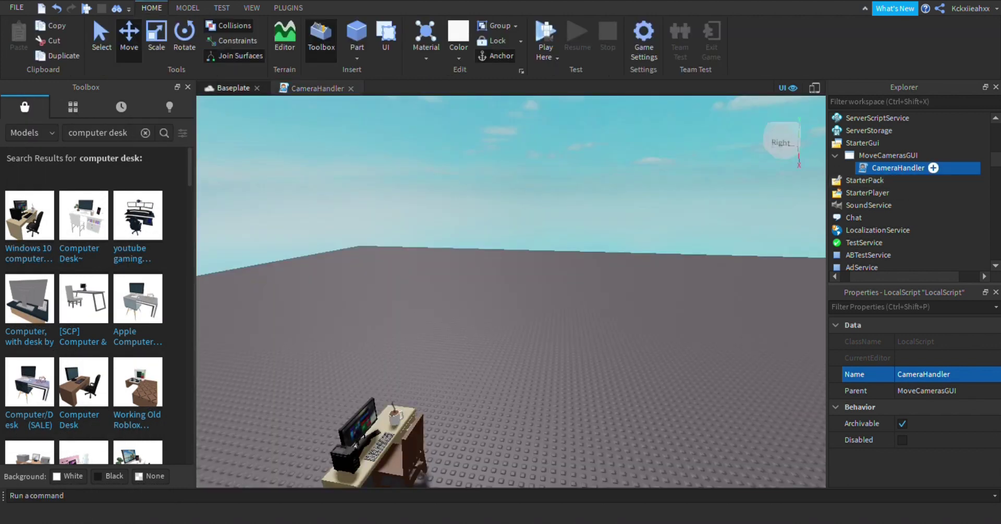
left_click(888, 154)
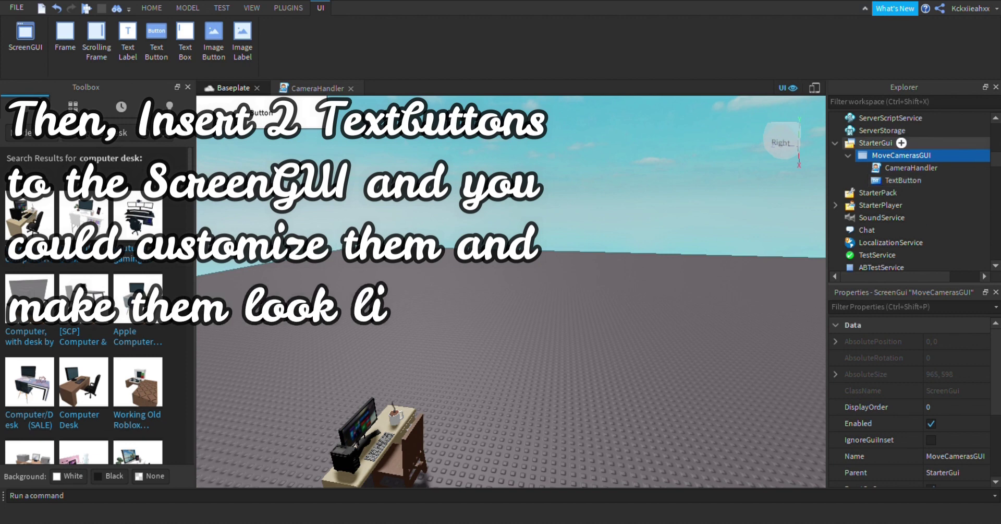
left_click(903, 180)
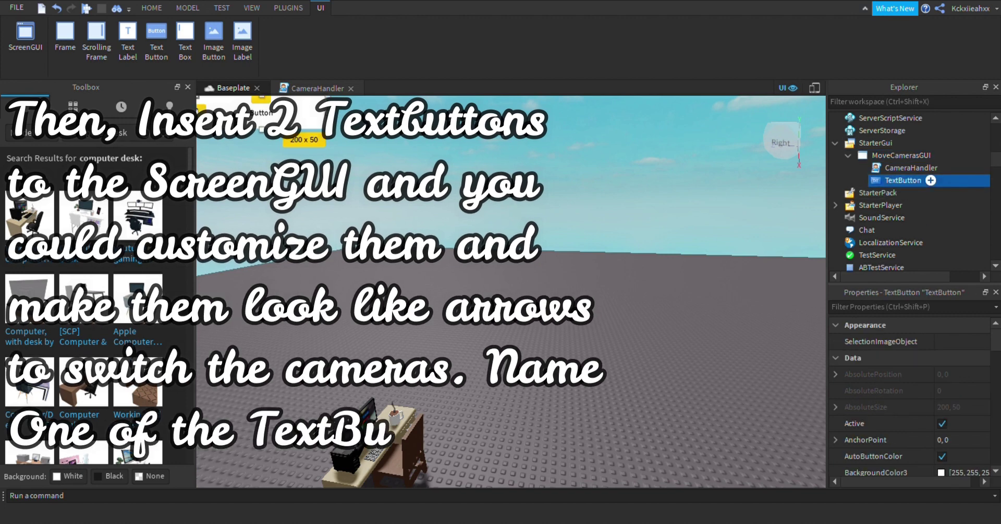
key("ctrl+d")
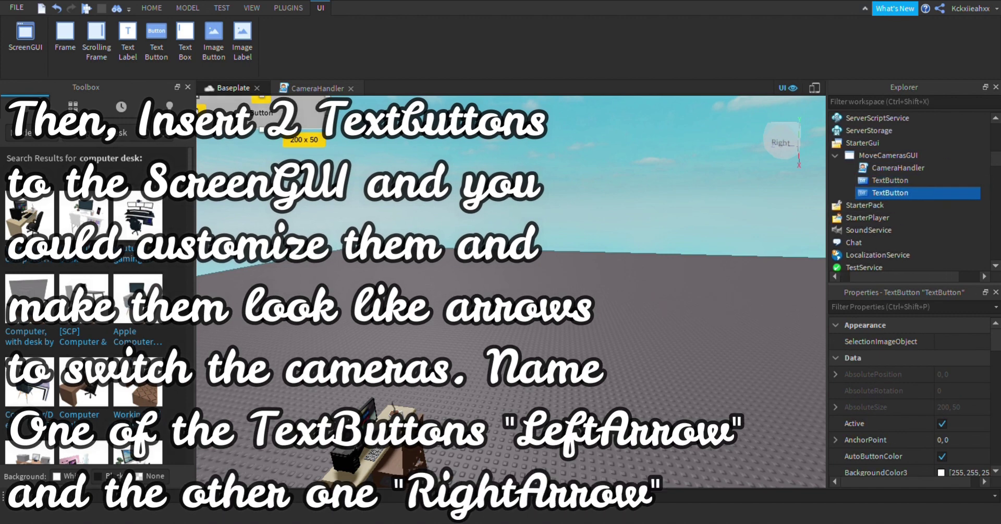
Place the two TextButtons side by side near the lower edge of the view, with a wide gap between them.
left_click_drag(261, 113, 372, 409)
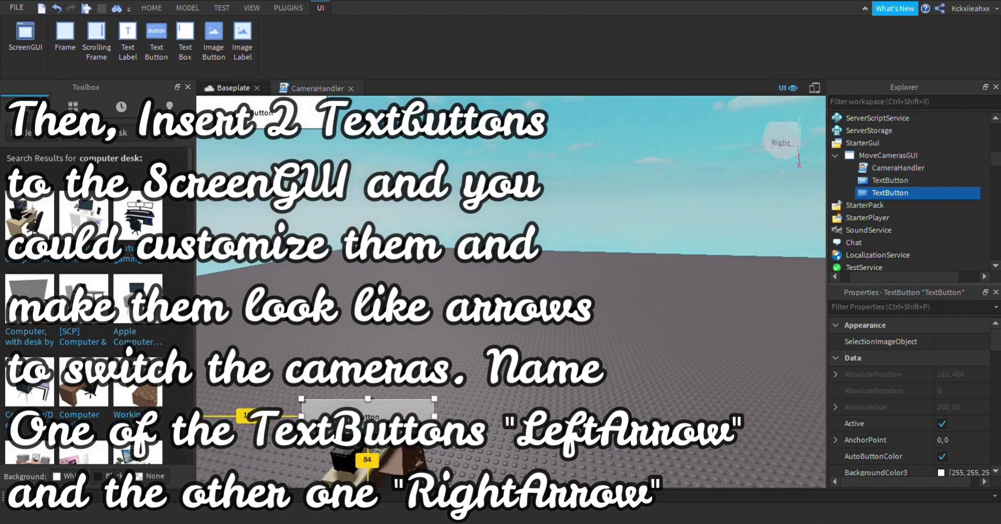
left_click(890, 180)
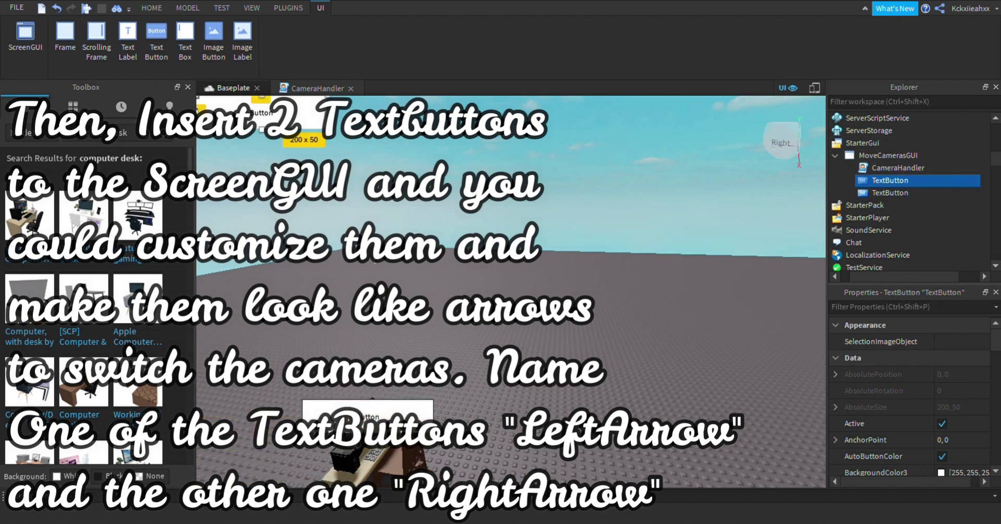
left_click_drag(264, 113, 637, 416)
right_click_drag(791, 430, 762, 433)
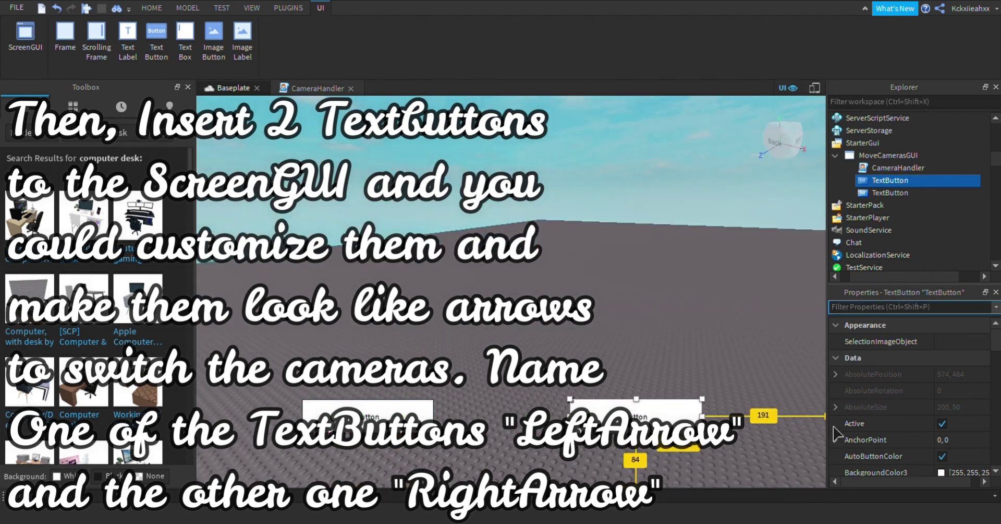
Set the right-hand TextButton's text to < and turn on TextScaled.
type("text")
left_click(958, 358)
type("<")
key("Return")
left_click(938, 423)
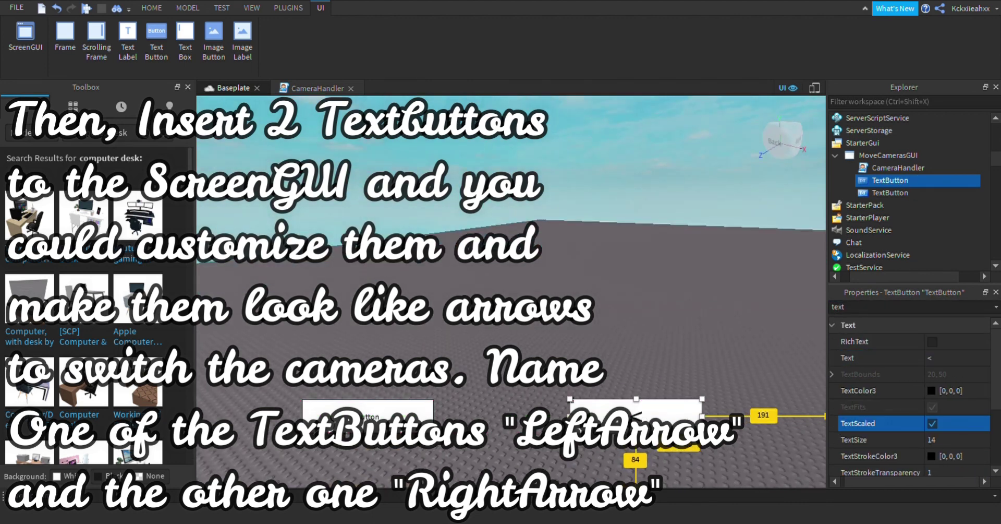
Set the right-hand TextButton's BackgroundTransparency to 1.
left_click(886, 307)
key("BackSpace")
key("BackSpace")
key("BackSpace")
type("ran")
key("BackSpace")
key("BackSpace")
key("BackSpace")
key("BackSpace")
type("back")
left_click(955, 358)
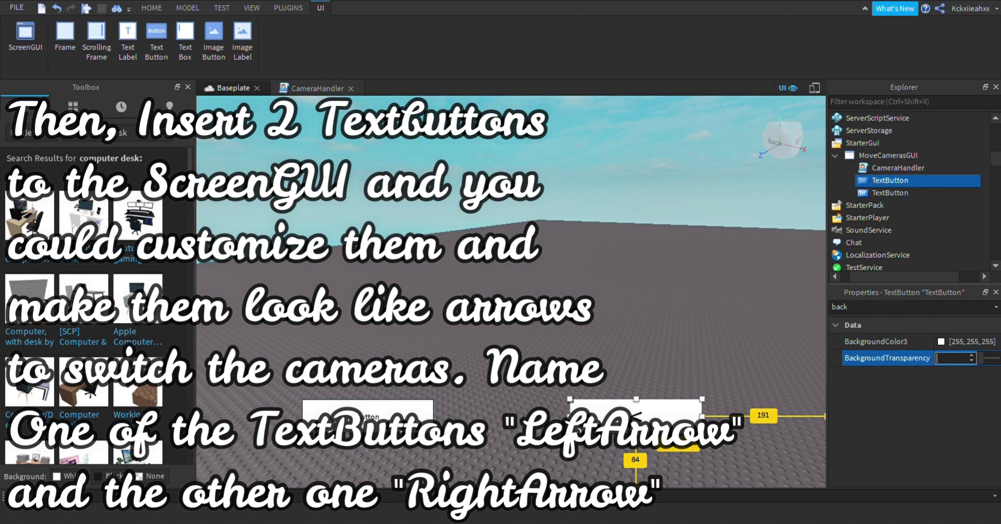
type("1")
Change the right-hand TextButton's text to >.
left_click(887, 307)
key("BackSpace")
key("BackSpace")
key("BackSpace")
key("BackSpace")
type("text")
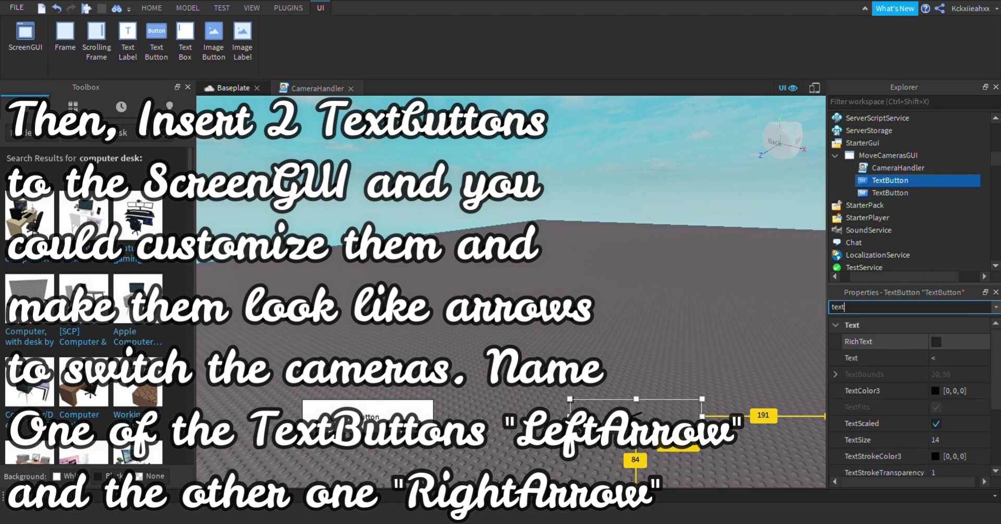
left_click(954, 357)
type(">")
Set the left-hand TextButton's BackgroundTransparency to 1.
left_click(891, 192)
left_click(887, 306)
key("BackSpace")
key("BackSpace")
key("BackSpace")
key("BackSpace")
type("ba")
left_click(955, 357)
type("1")
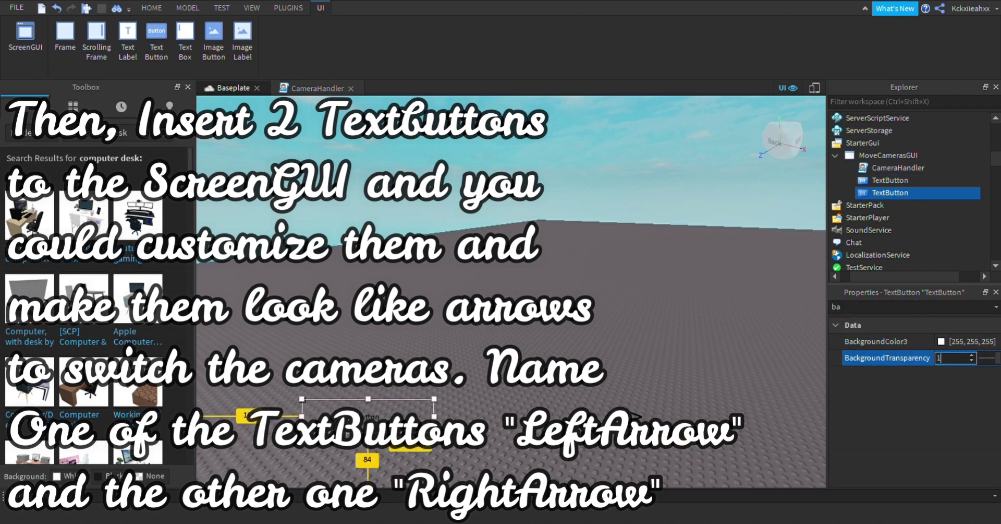
Set the left-hand TextButton's text to < and scale it to fit the button.
key("BackSpace")
key("BackSpace")
type("te")
scroll(917, 440, "down", 1)
left_click(954, 374)
key("BackSpace")
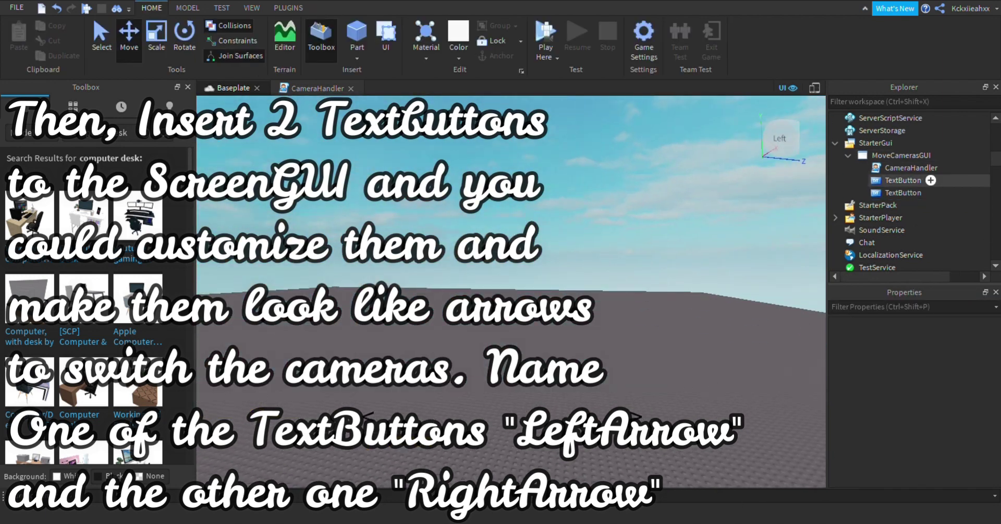
Rename the TextButton showing < as LeftArrow.
left_click(903, 180)
left_click(891, 192)
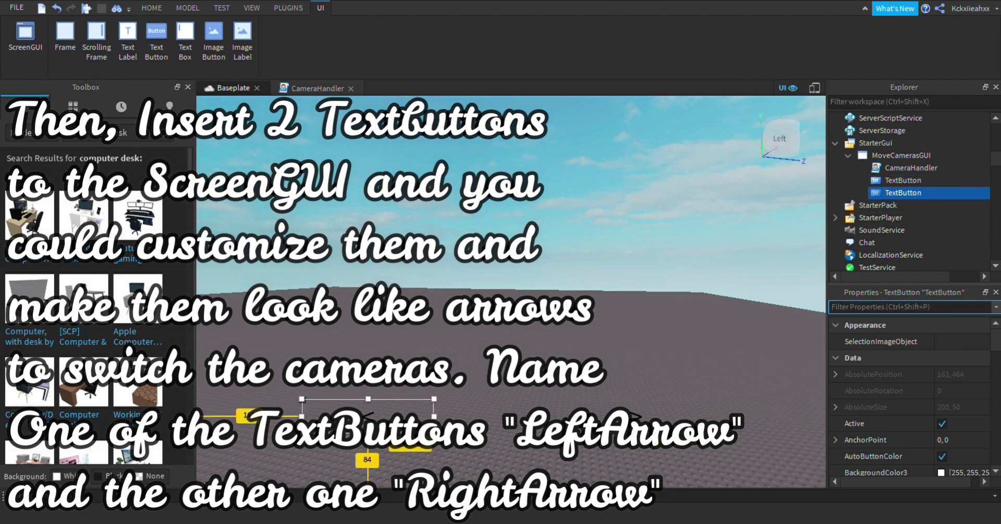
type("name")
left_click(906, 358)
key("BackSpace")
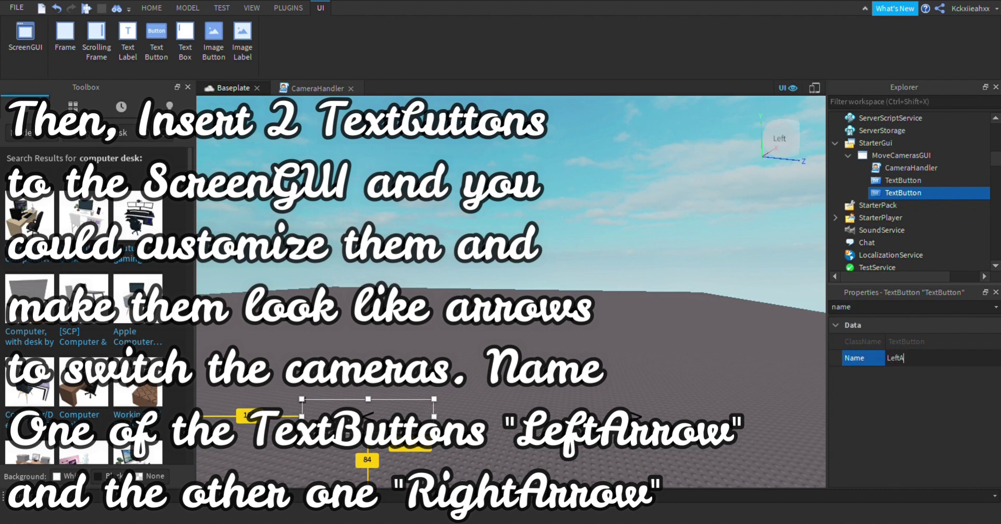
type("LeftArrow")
key("Return")
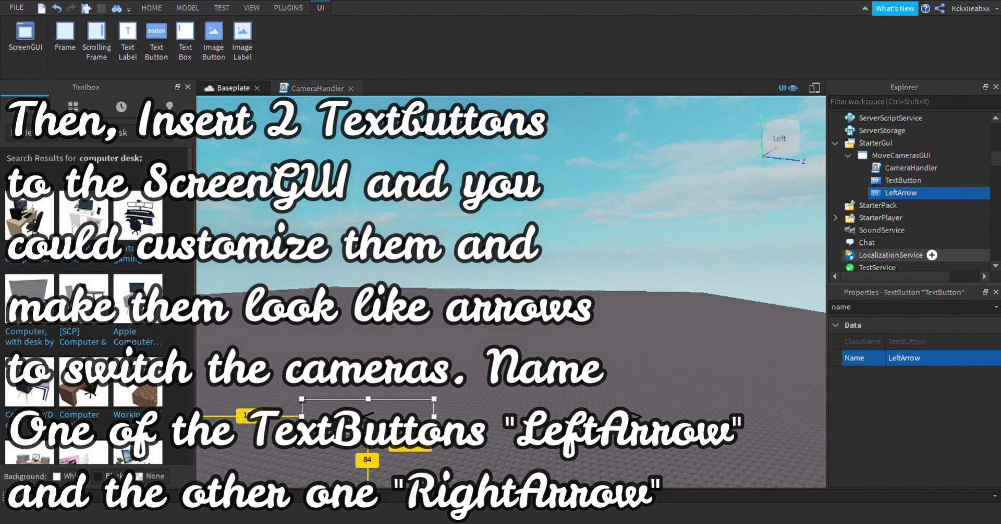
Rename the TextButton showing > as RightArrow.
left_click(905, 180)
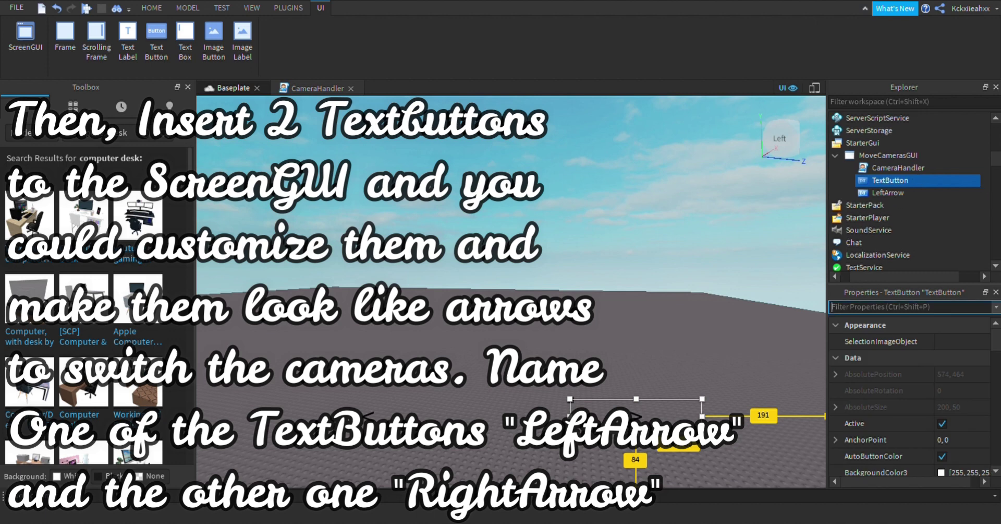
type("name")
left_click(906, 358)
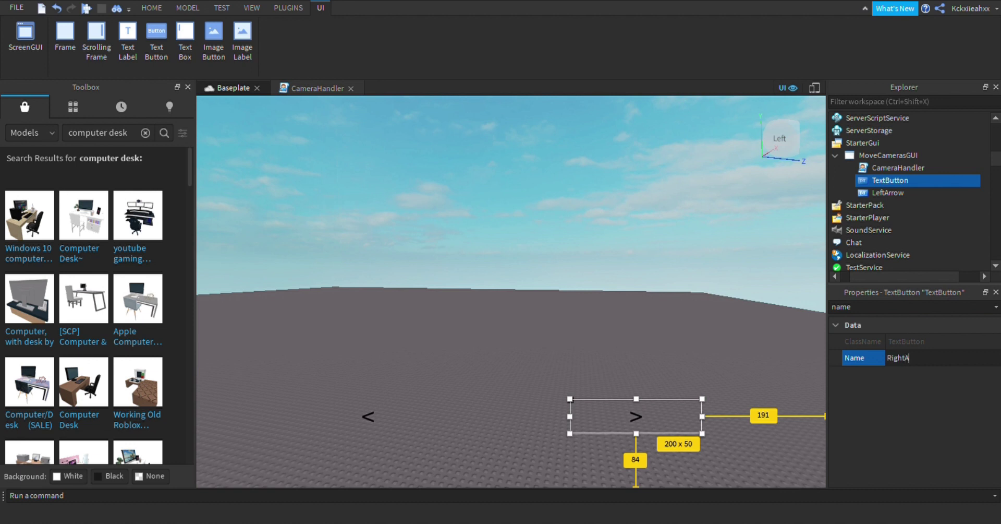
type("RightArrow")
key("Return")
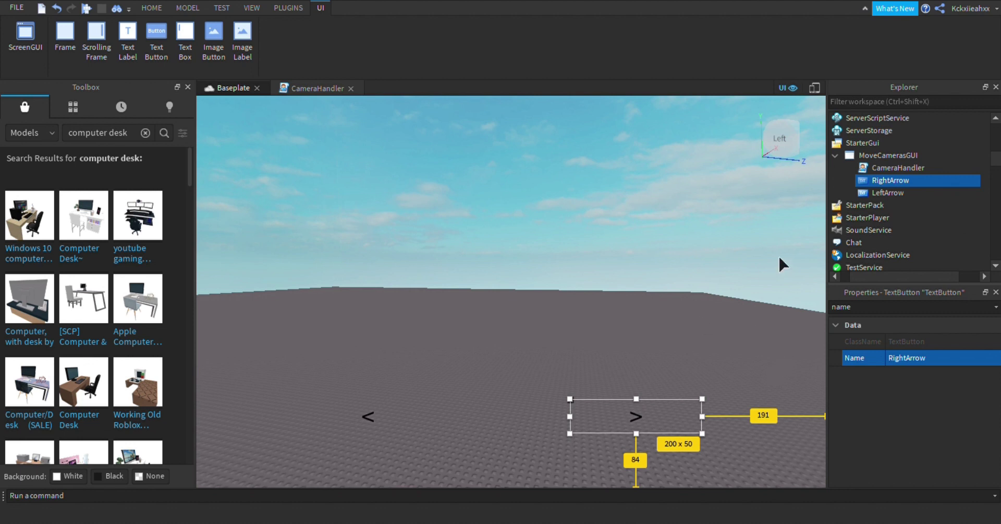
Select the desk model together with the Wooden Chair and check that both are anchored.
right_click_drag(779, 258, 751, 241)
left_click(753, 240)
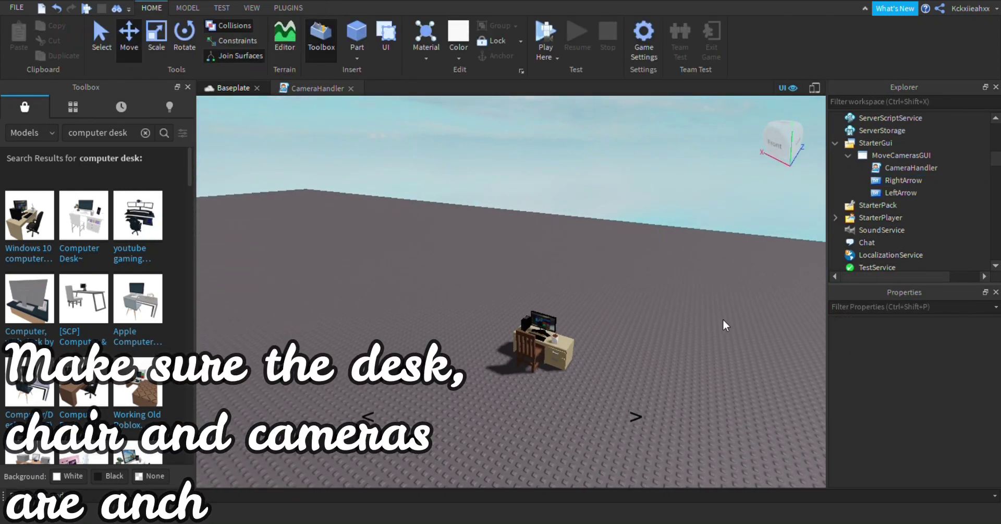
left_click(545, 341)
right_click_drag(737, 340, 747, 319)
scroll(747, 318, "up", 2)
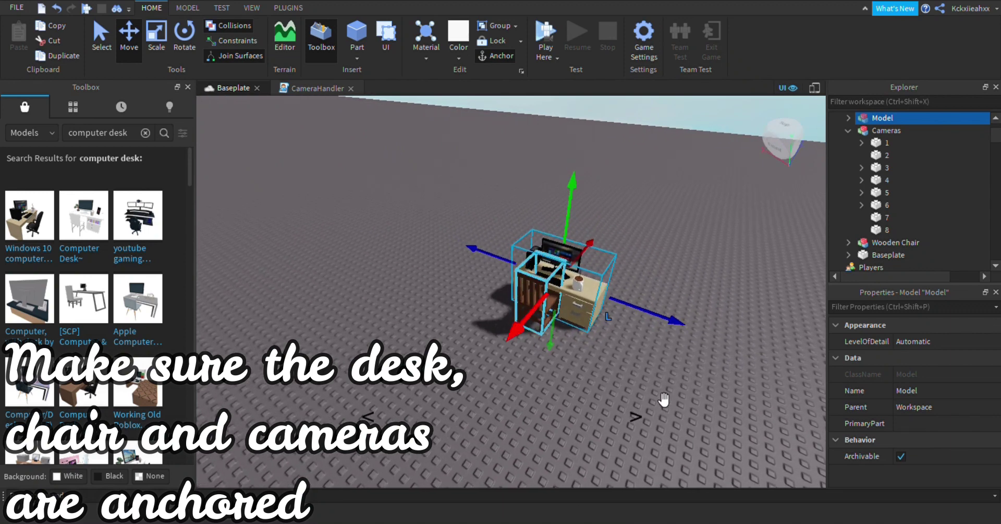
left_click(532, 316, "ctrl")
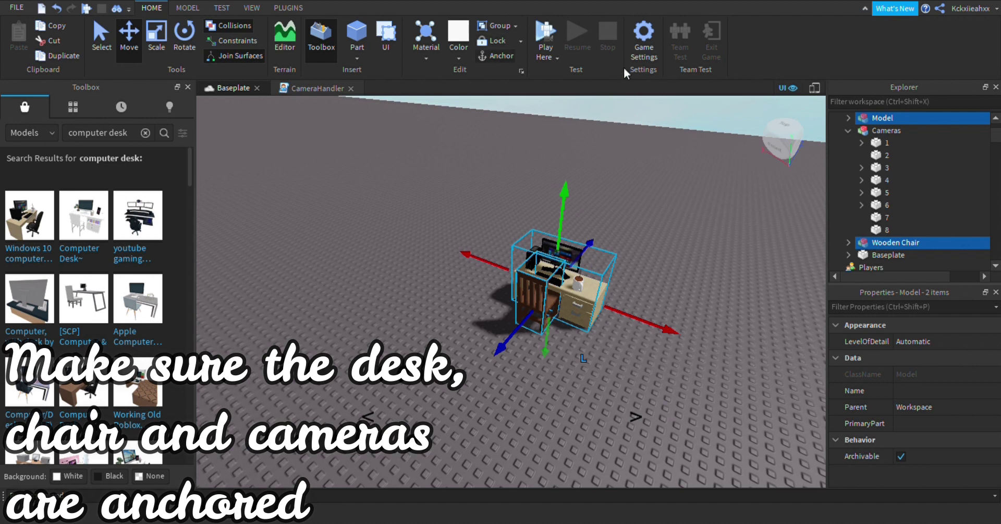
right_click_drag(749, 259, 747, 264)
left_click(747, 265)
scroll(918, 156, "up", 3)
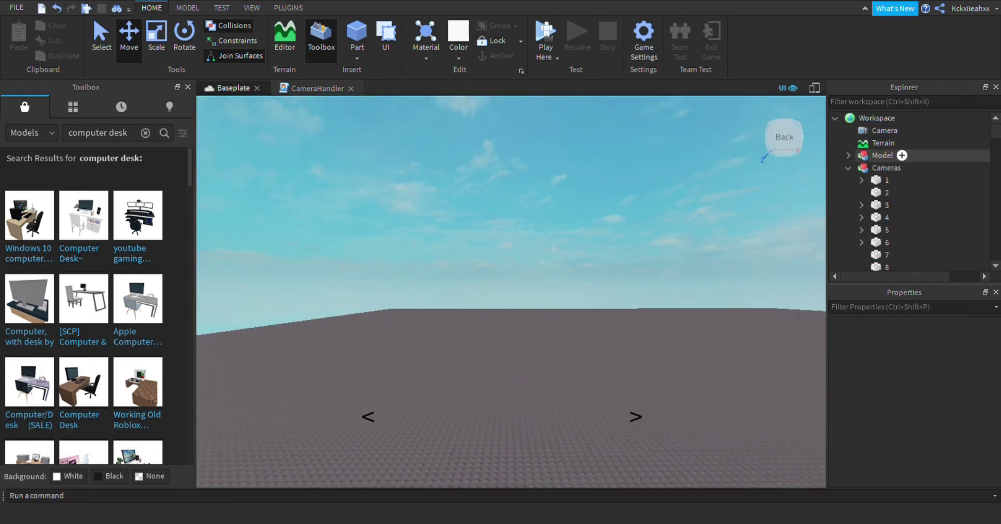
Select the Cameras model in the workspace, check that its parts are anchored, and clear the selection.
left_click(886, 167)
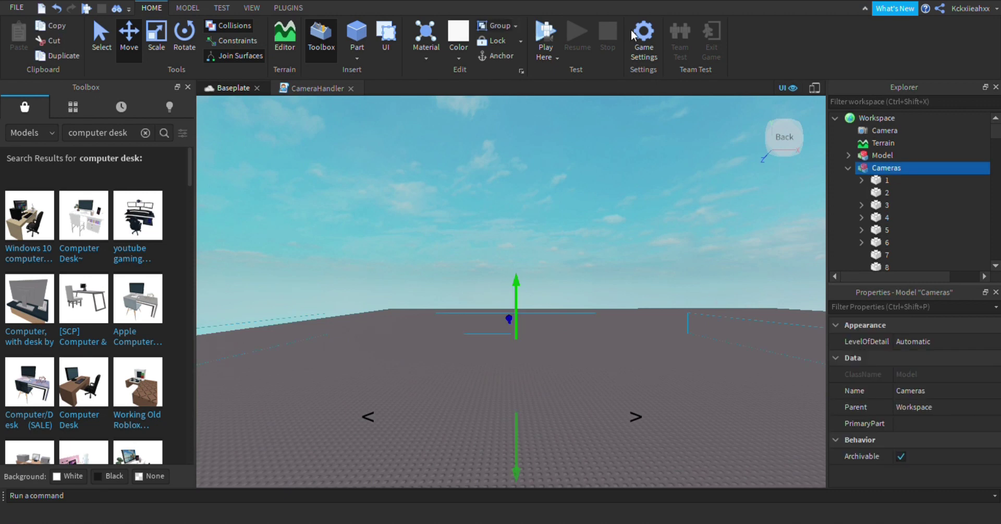
left_click(602, 173)
right_click_drag(602, 174, 730, 234)
Turn off the Visible property for both RightArrow and LeftArrow in MoveCamerasGUI.
scroll(918, 143, "down", 8)
right_click_drag(807, 234, 810, 234)
right_click_drag(819, 293, 795, 282)
left_click(904, 155)
left_click(901, 168, "ctrl")
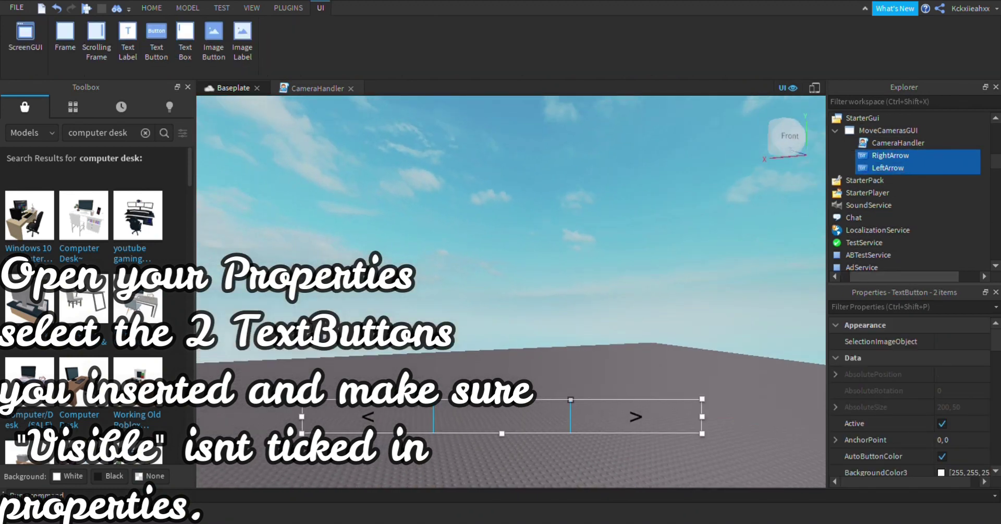
scroll(909, 391, "down", 5)
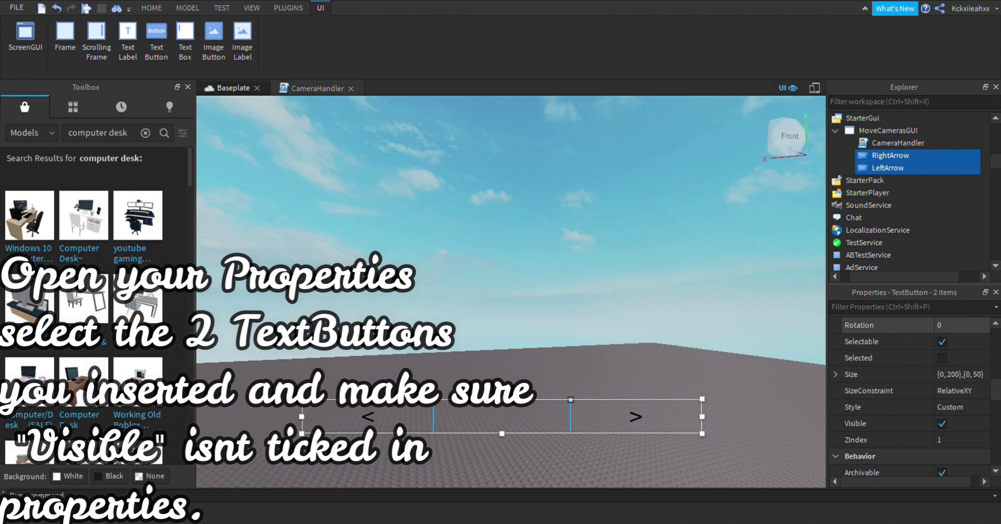
left_click(909, 306)
type("V")
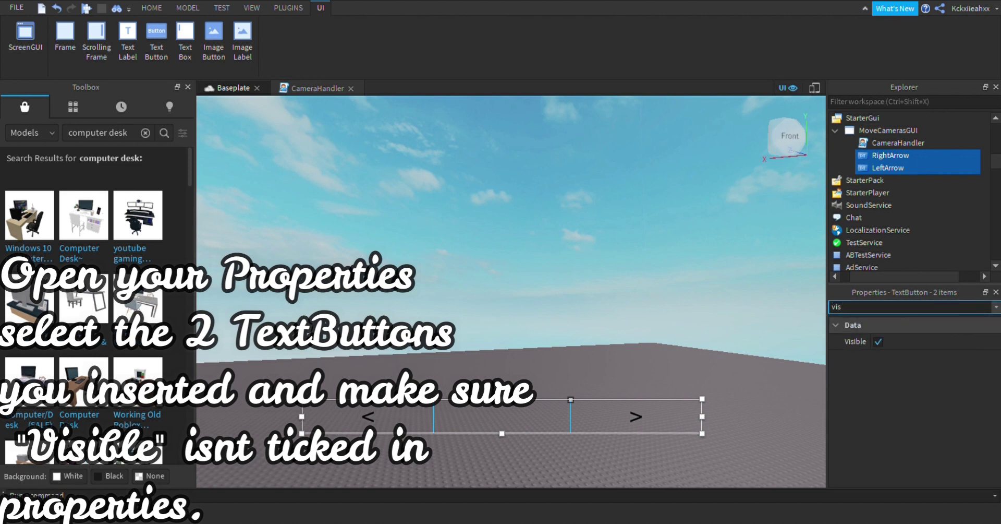
left_click(878, 341)
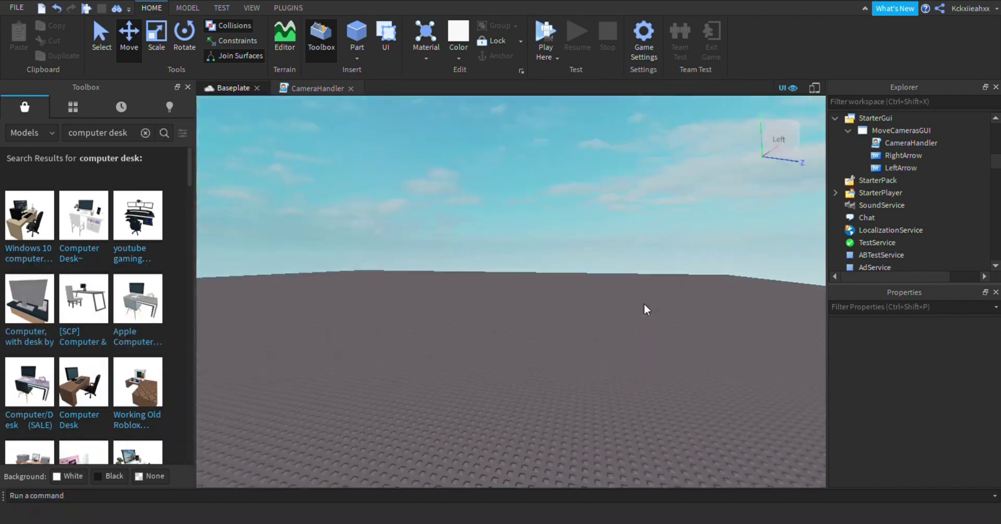
Start a playtest of the place and walk the character to the desk chair to sit in the camera seat.
right_click_drag(645, 304, 652, 299)
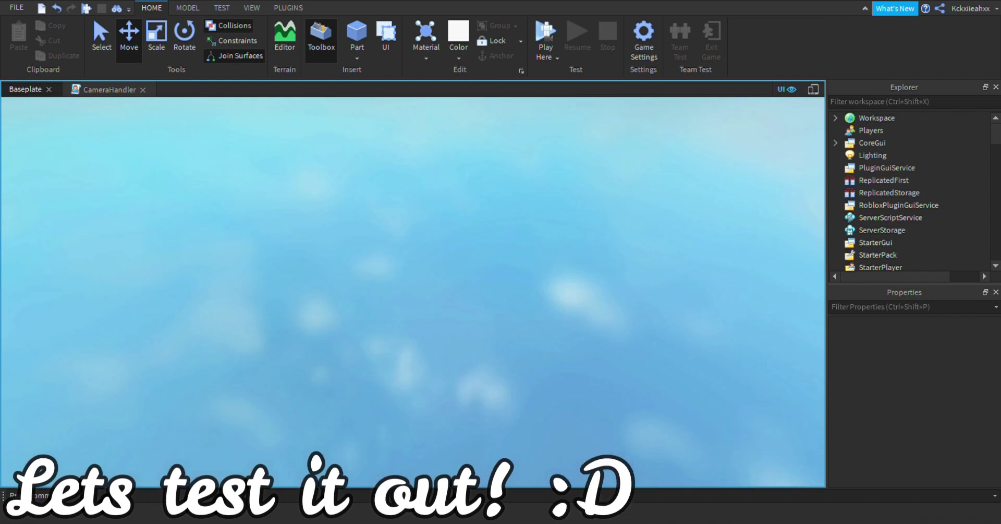
key("F5")
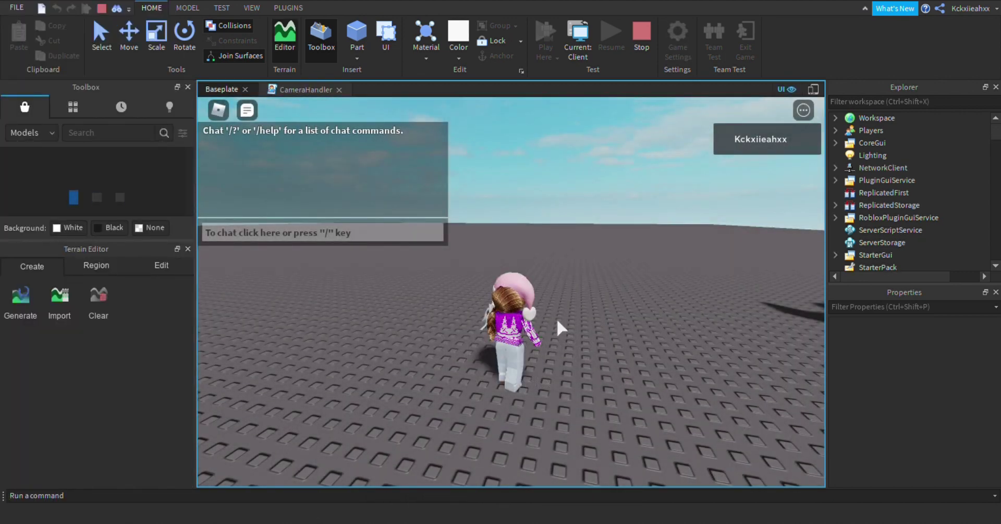
right_click_drag(558, 320, 476, 315)
key("w")
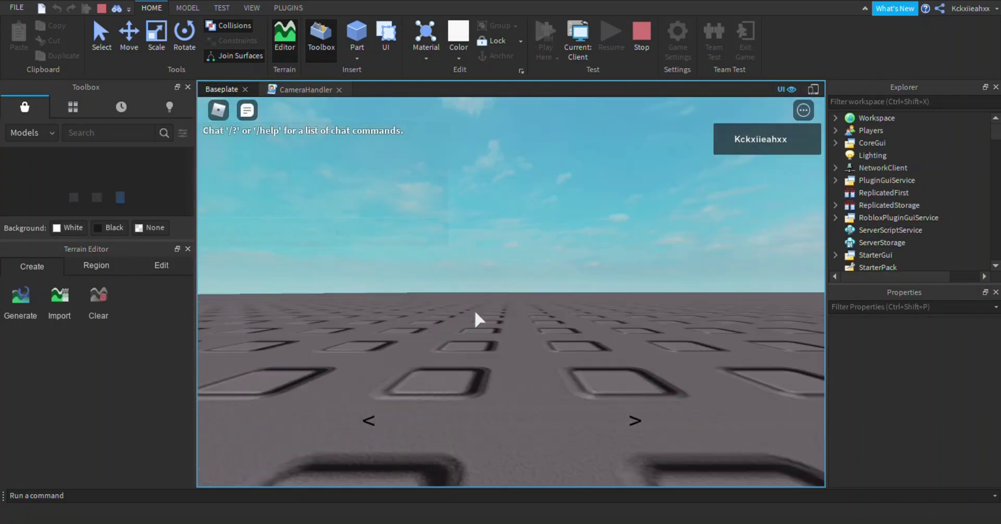
Test switching the security camera views by going forward with the > button and back with the < button.
left_click(637, 423)
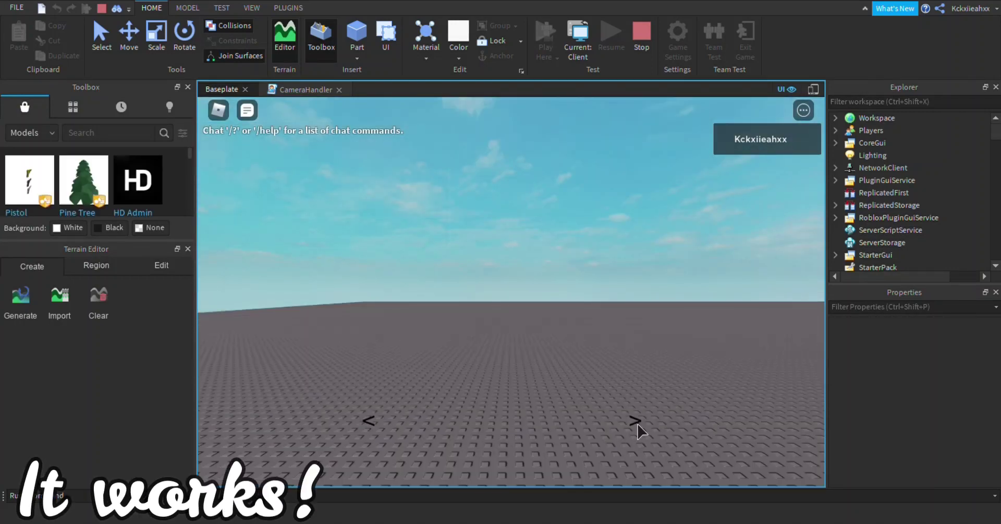
left_click(639, 429)
left_click(638, 424)
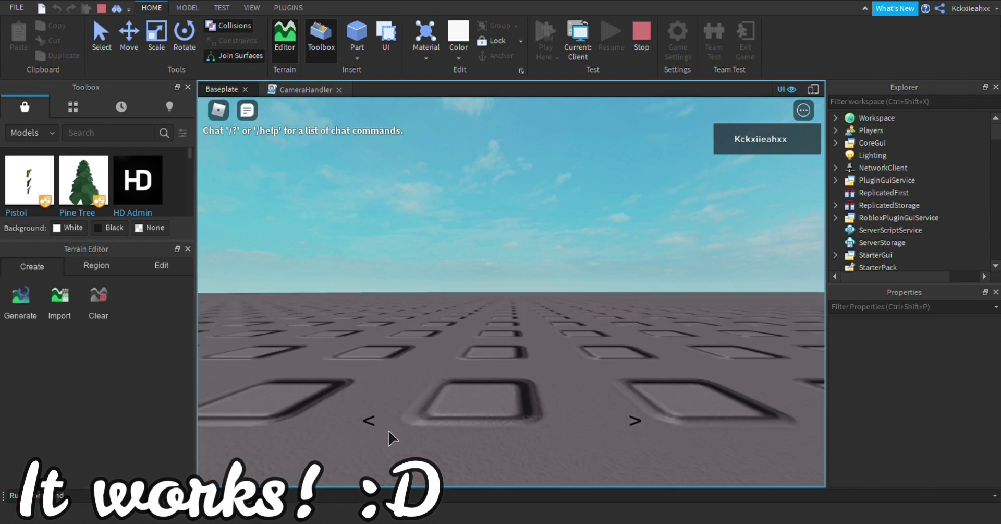
left_click(373, 427)
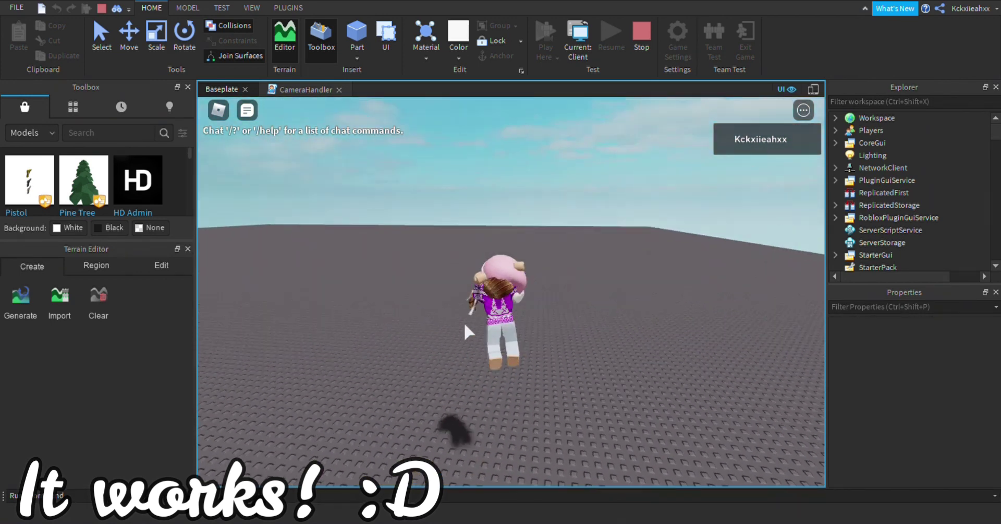
Get the character off the camera seat, walk away from the desk, and send an /e emote command in the chat.
key("s")
right_click_drag(465, 324, 464, 324)
key("slash")
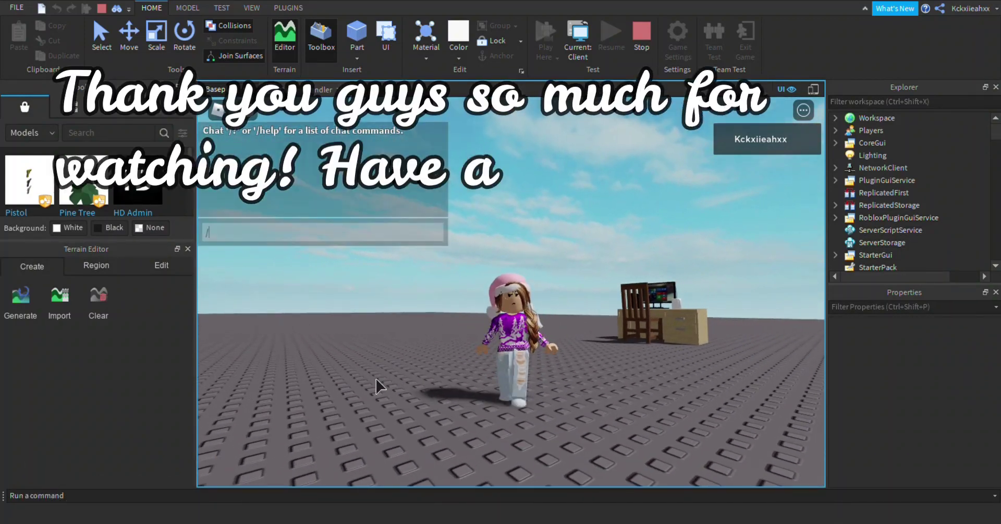
type("/e d")
key("Return")
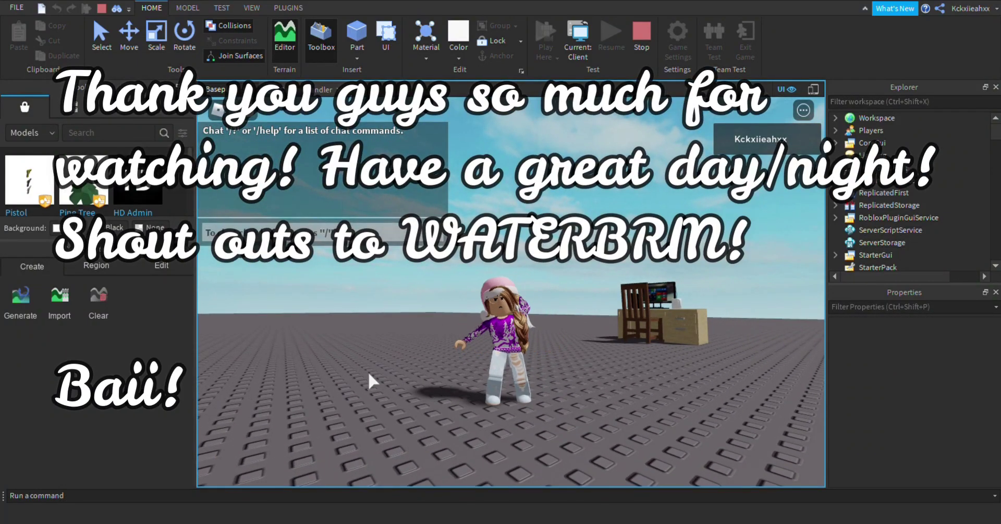